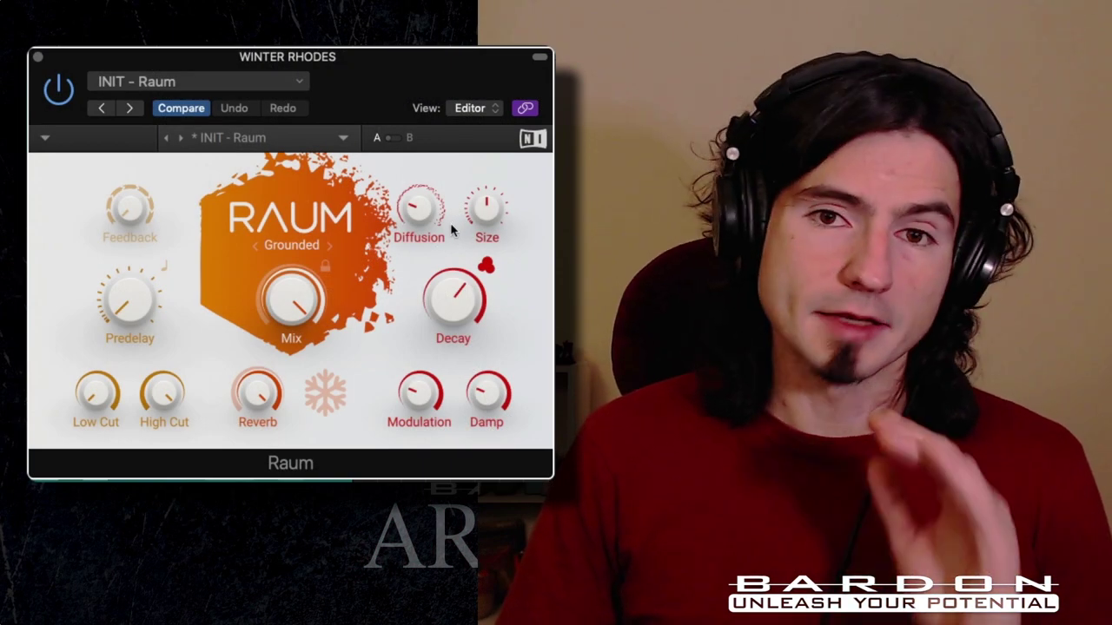
Step: Audition Raum's Airy and Cosmic reverb modes, then switch back to Grounded
left_click(298, 244)
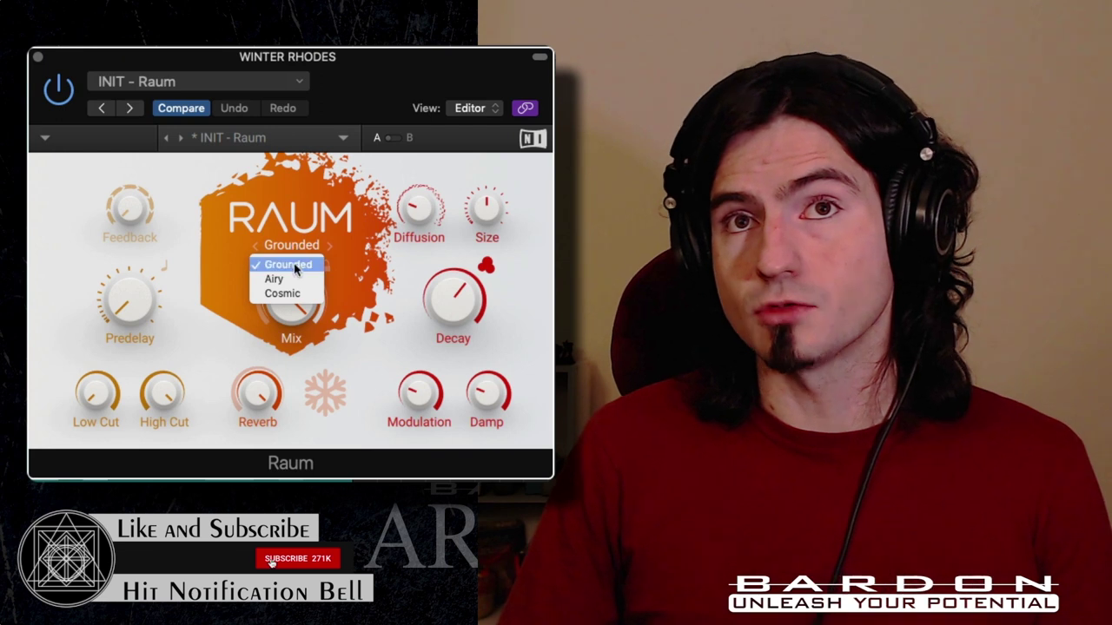
left_click(291, 279)
left_click(302, 250)
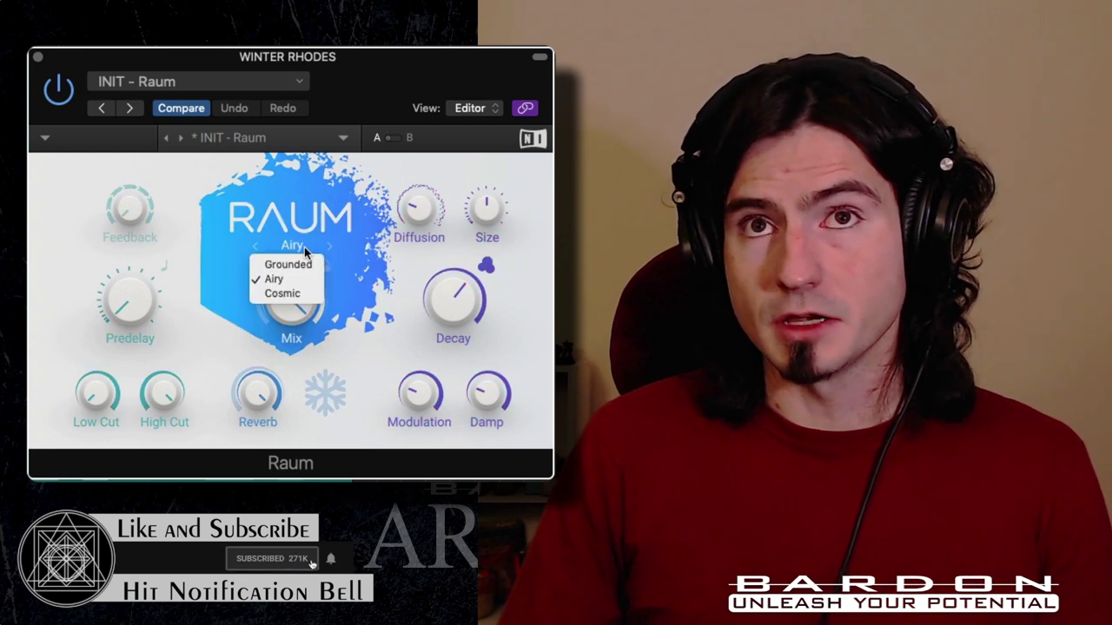
left_click(294, 293)
left_click(308, 246)
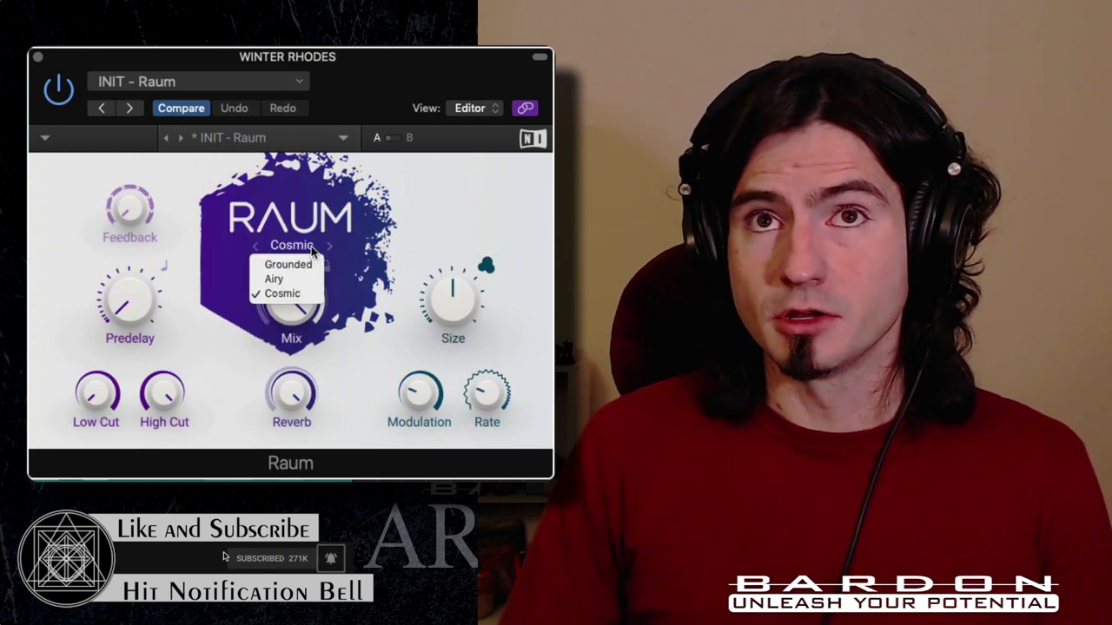
left_click(304, 265)
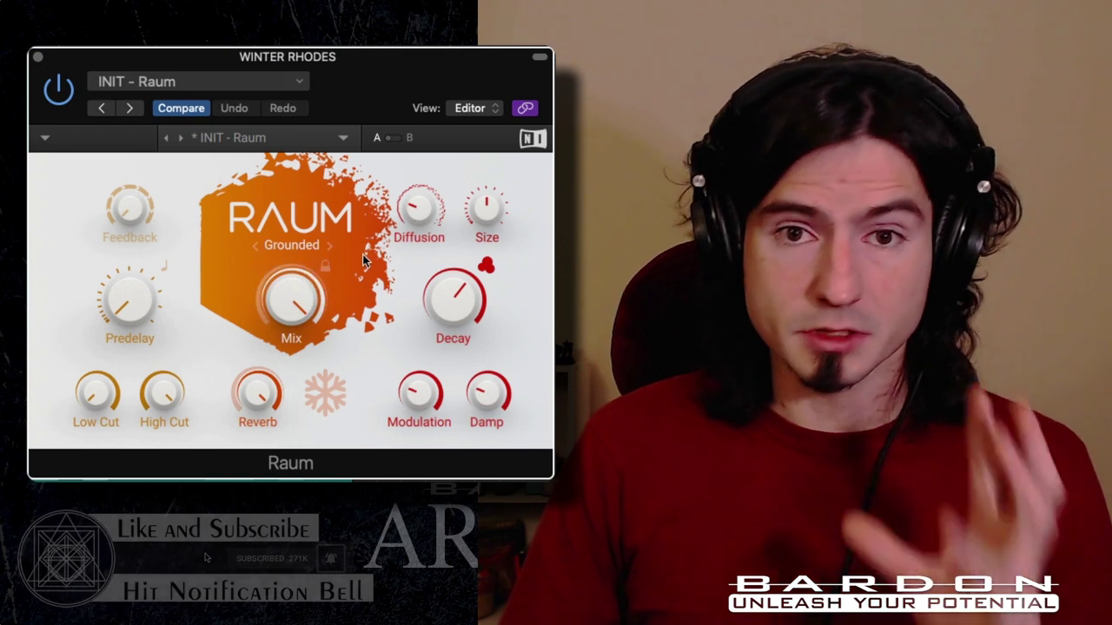
Step: Keep Grounded mode and sync the predelay to tempo at 0|16 Straight
left_click(304, 248)
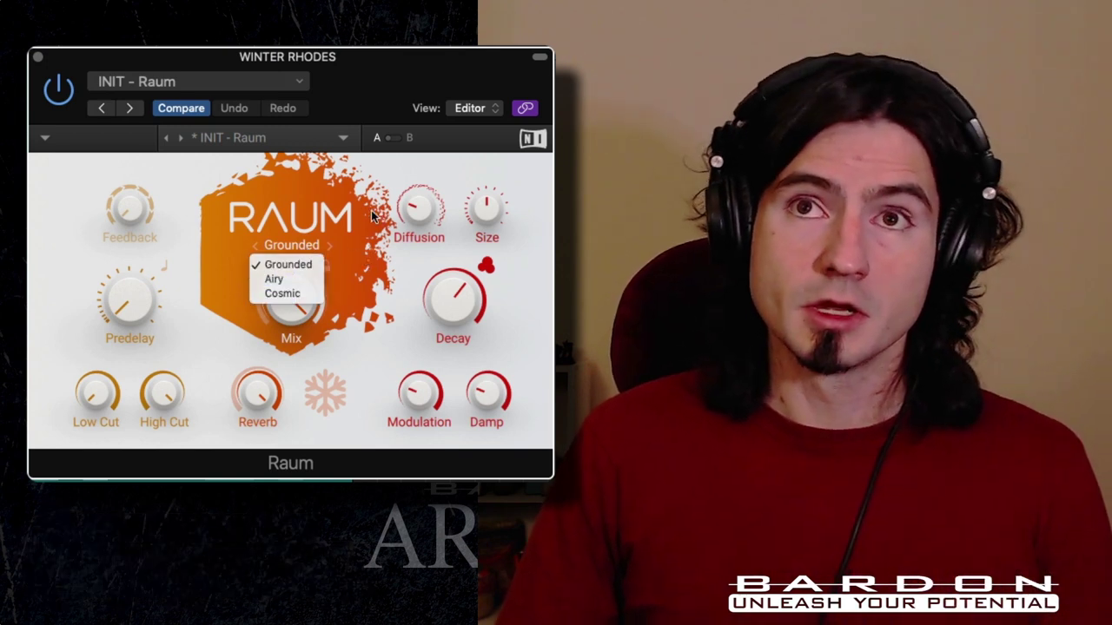
left_click(296, 347)
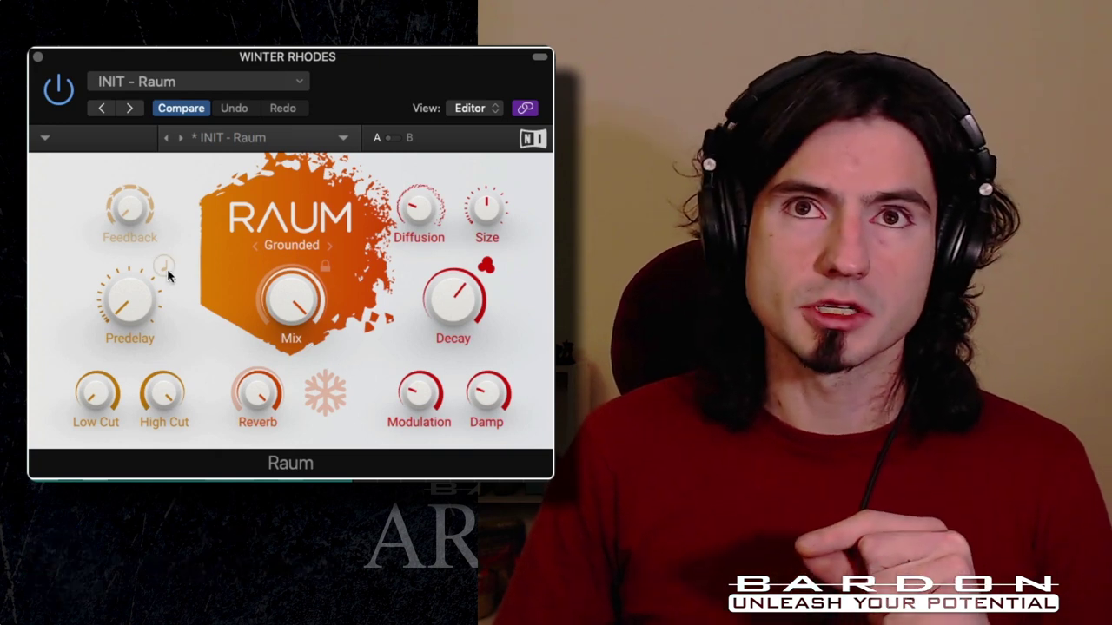
left_click(165, 268)
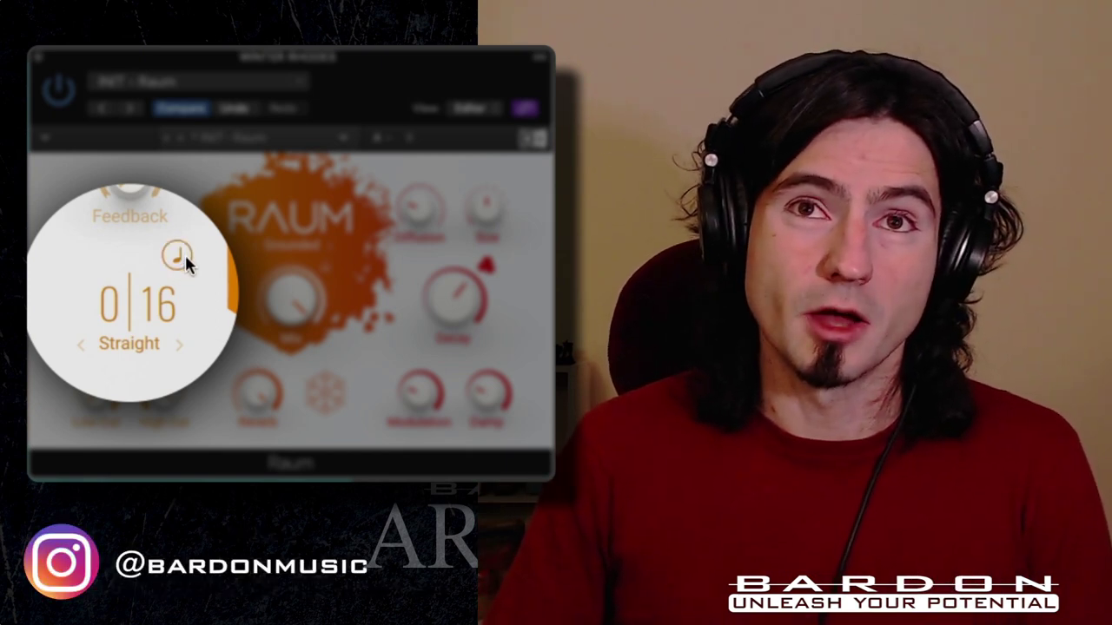
Step: Toggle predelay sync, try the synced value at 2|16 Straight, then turn sync off
left_click(186, 255)
left_click(185, 254)
left_click(182, 254)
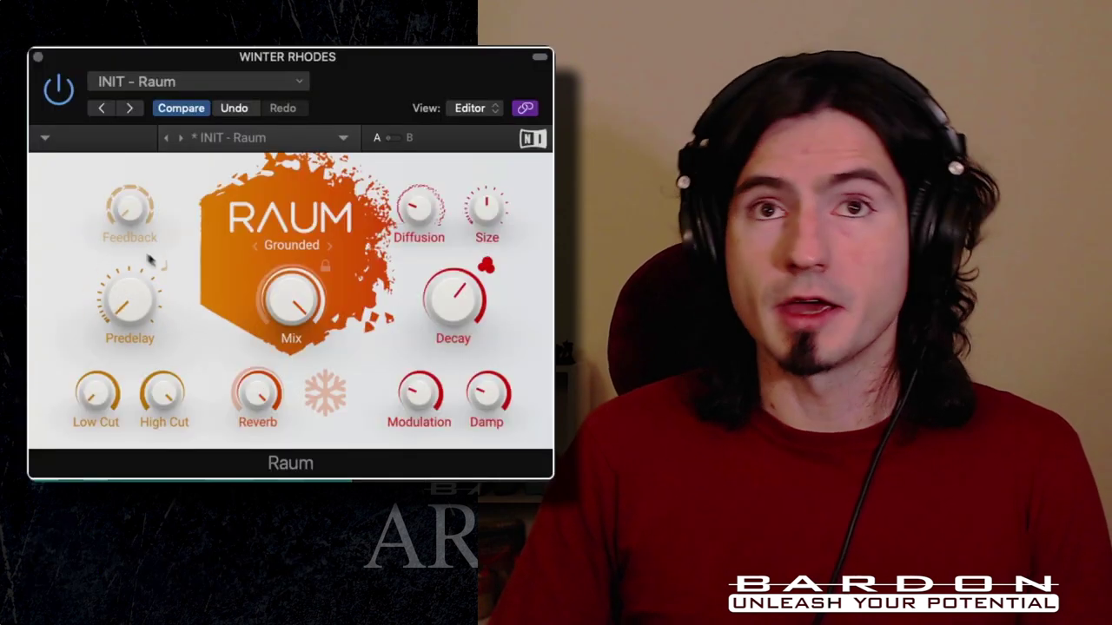
left_click(178, 256)
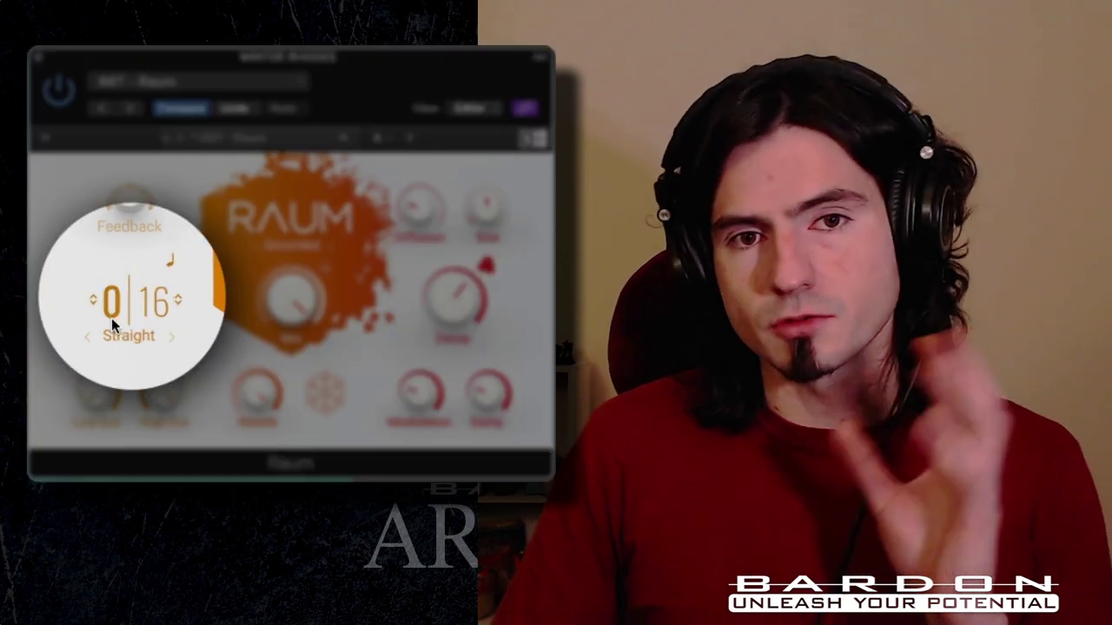
mouse_move(112, 318)
left_mouse_down()
mouse_move(112, 283)
mouse_move(154, 287)
mouse_move(154, 304)
mouse_move(112, 309)
mouse_move(115, 318)
left_mouse_up()
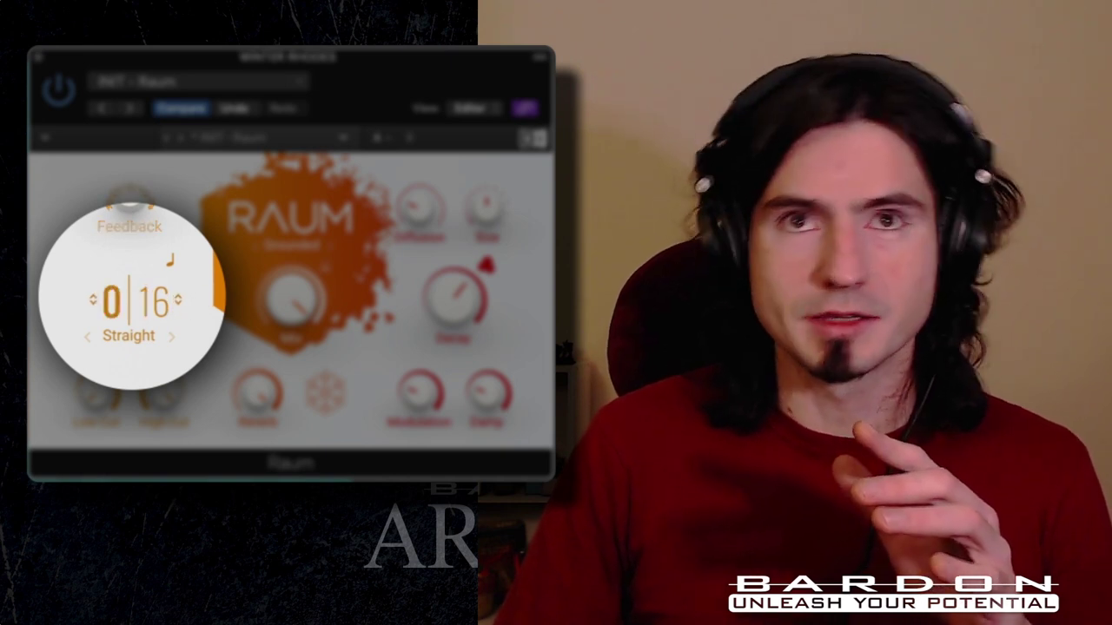
left_click(164, 266)
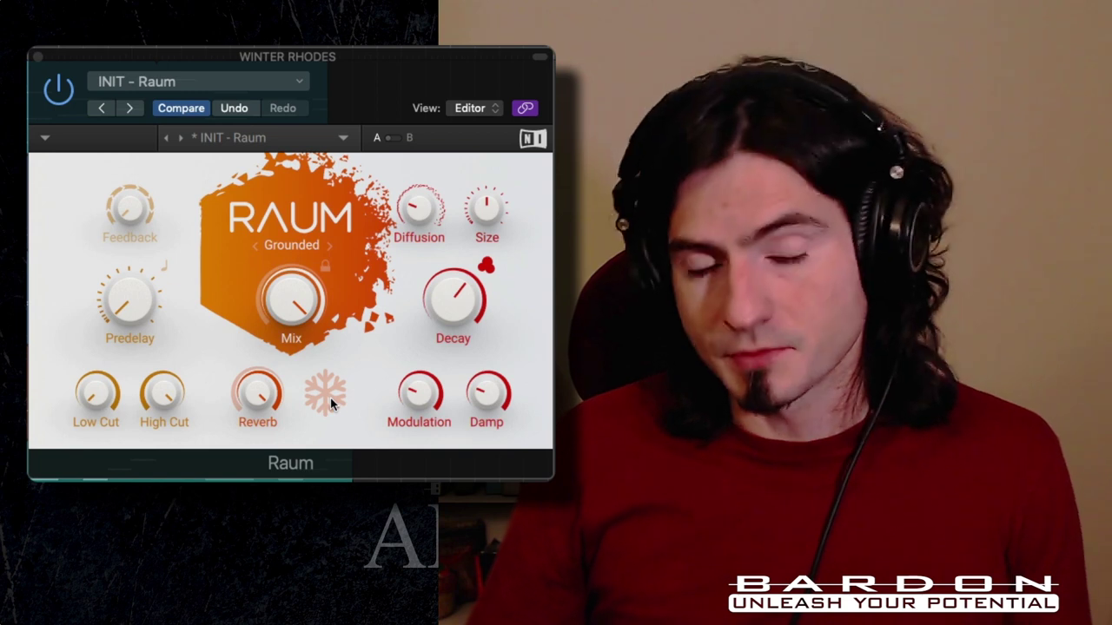
Step: Engage Raum's Freeze to hold the reverb tail, then release it
left_click(329, 397)
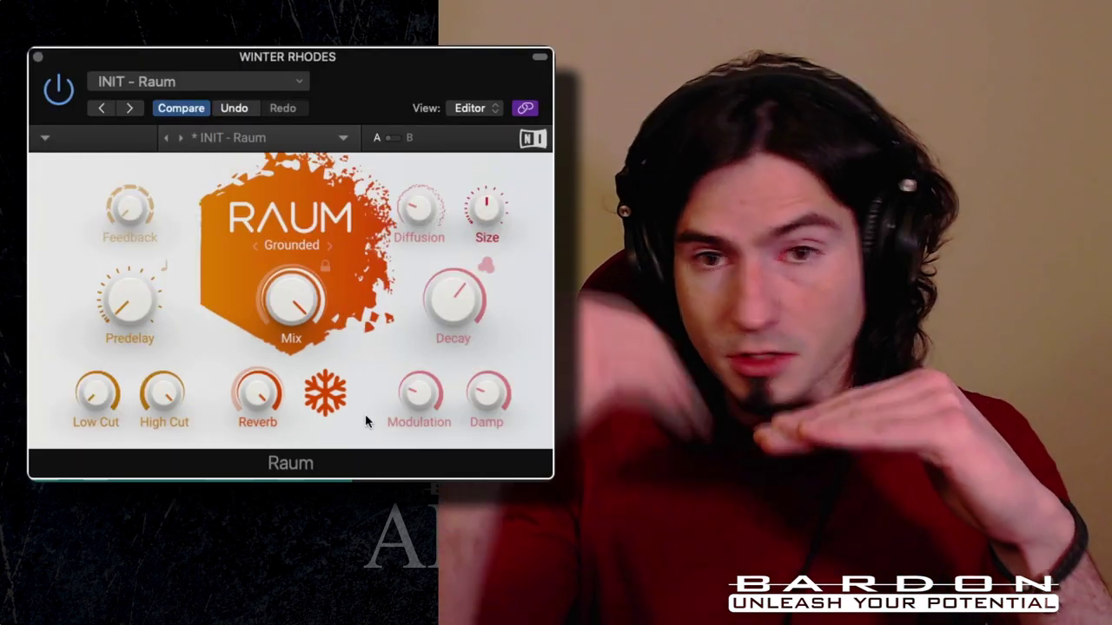
left_click(324, 393)
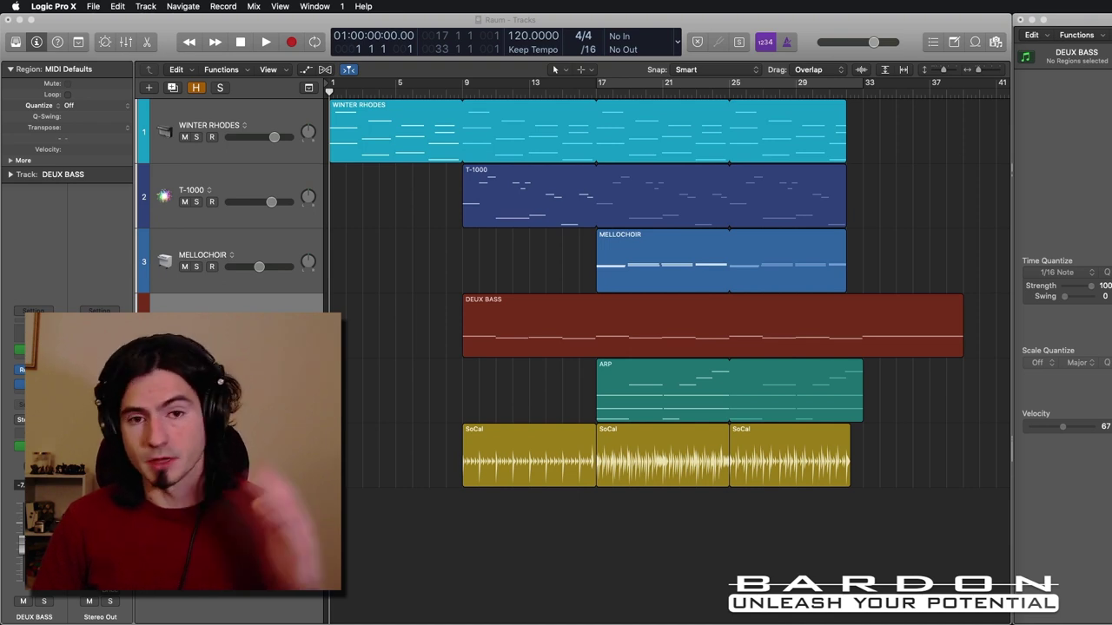
left_click(279, 117)
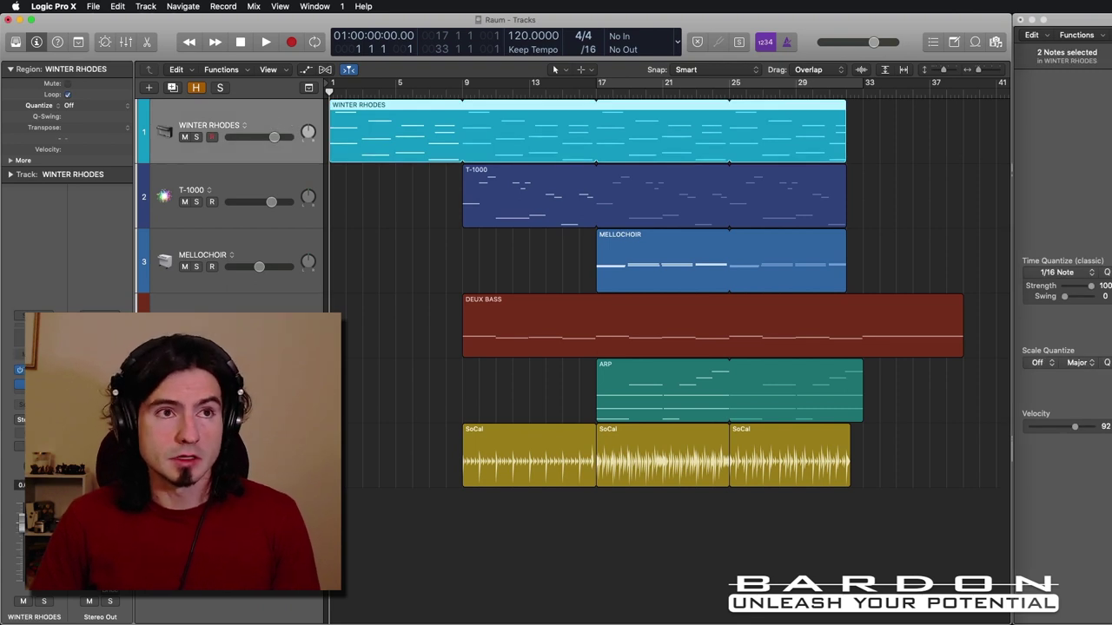
key("v")
left_click_drag(840, 177, 823, 118)
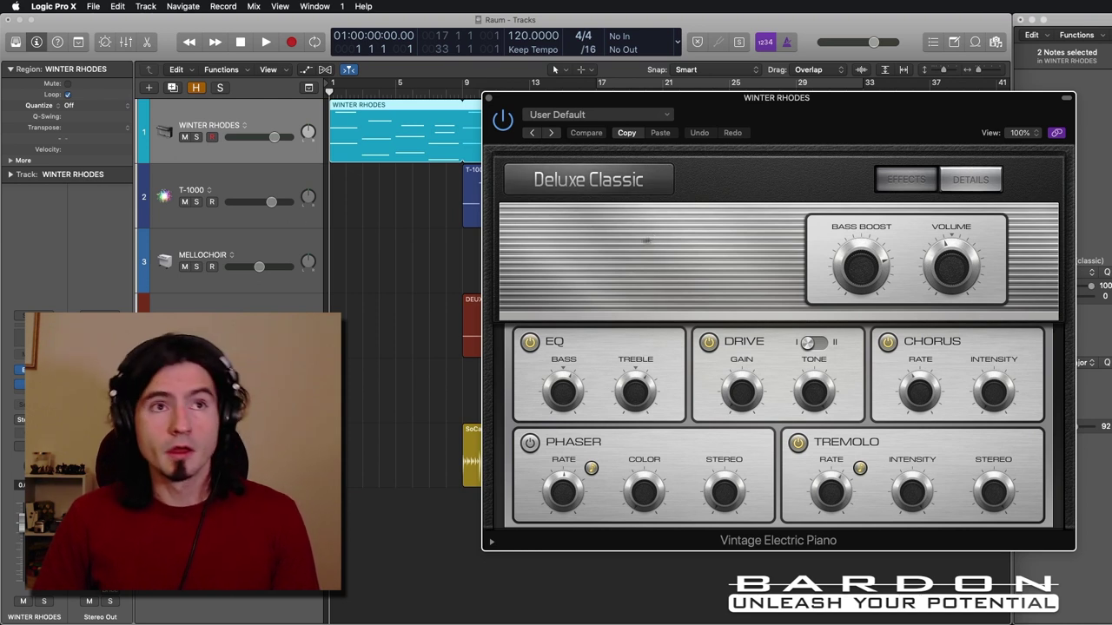
left_click(237, 186)
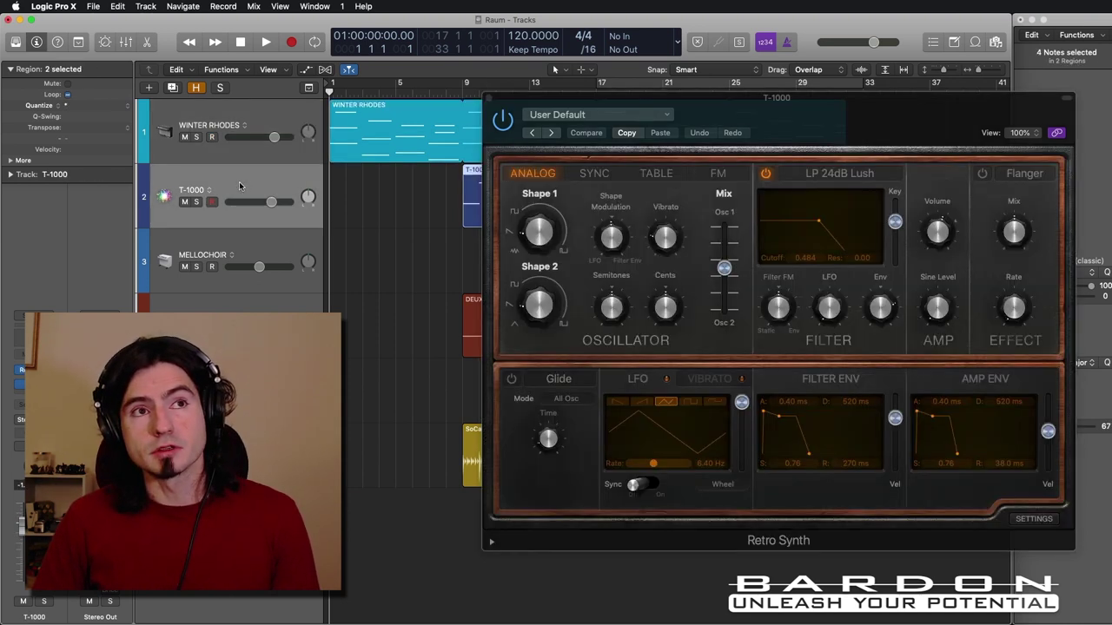
left_click(270, 244)
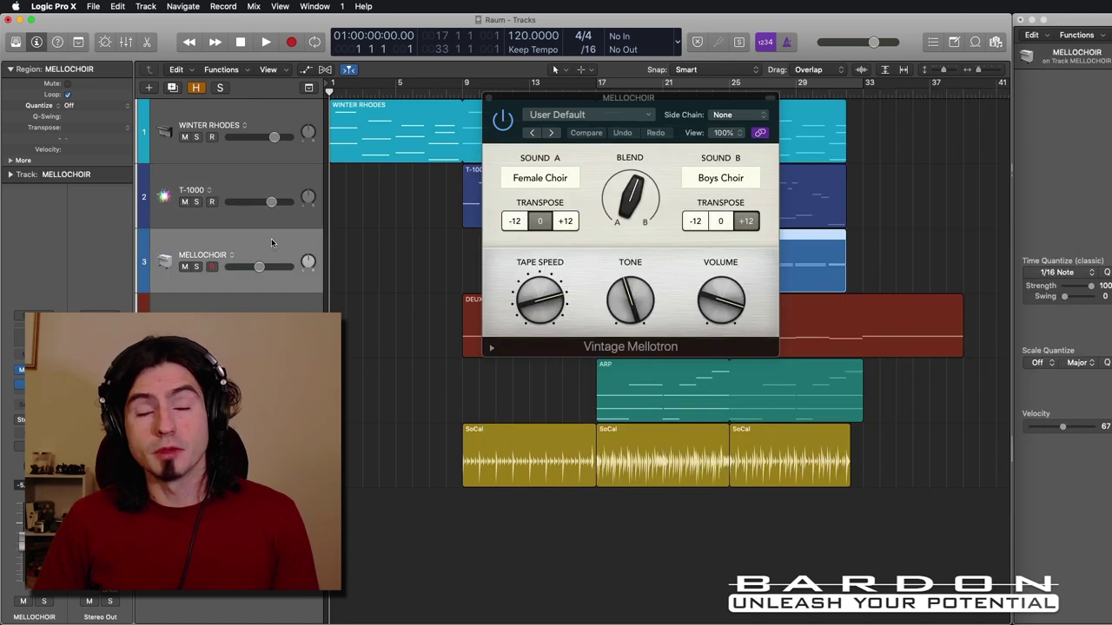
left_click(256, 310)
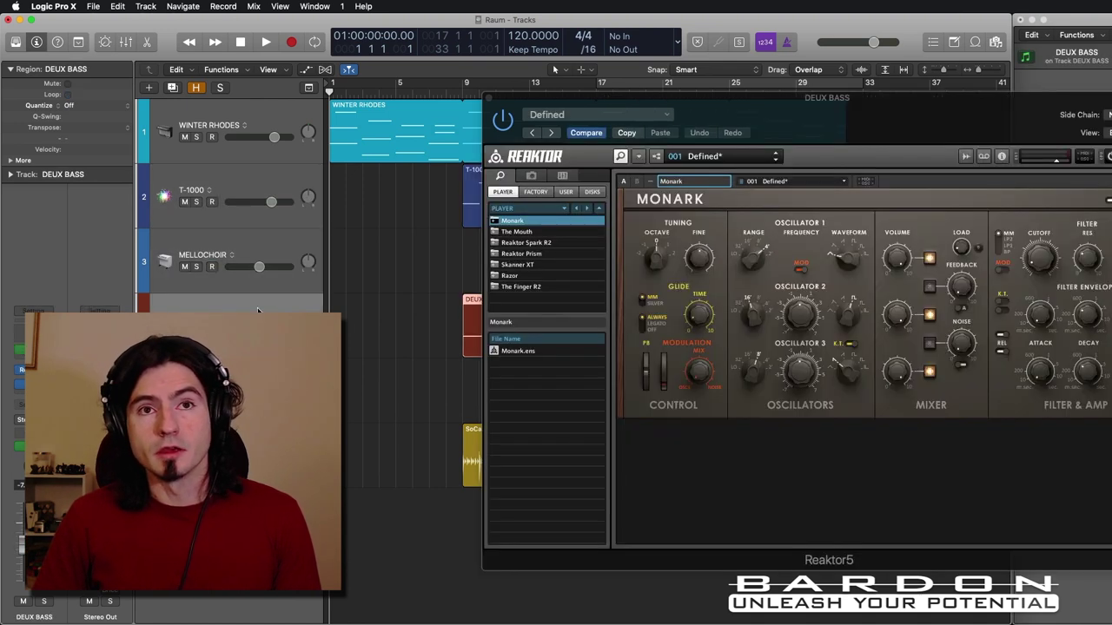
left_click_drag(872, 107, 813, 90)
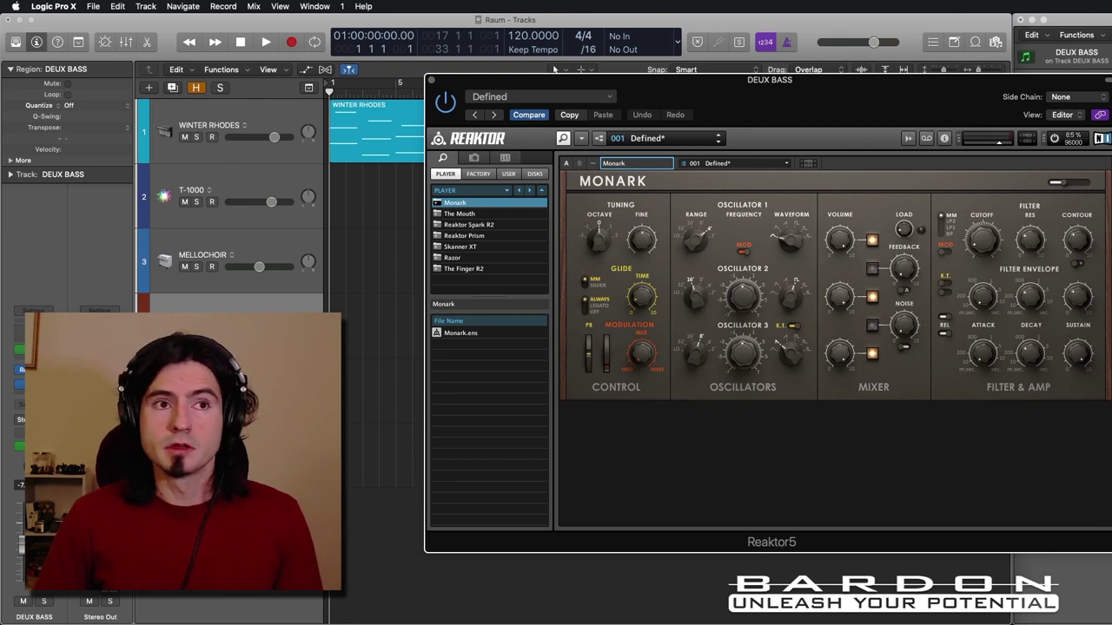
key("Down")
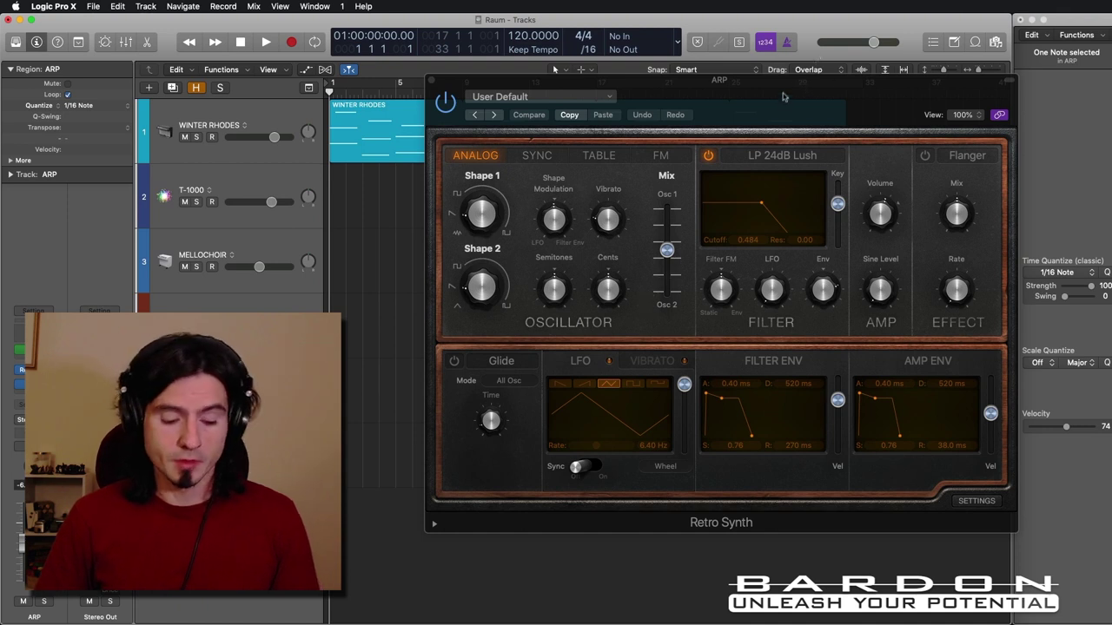
key("v")
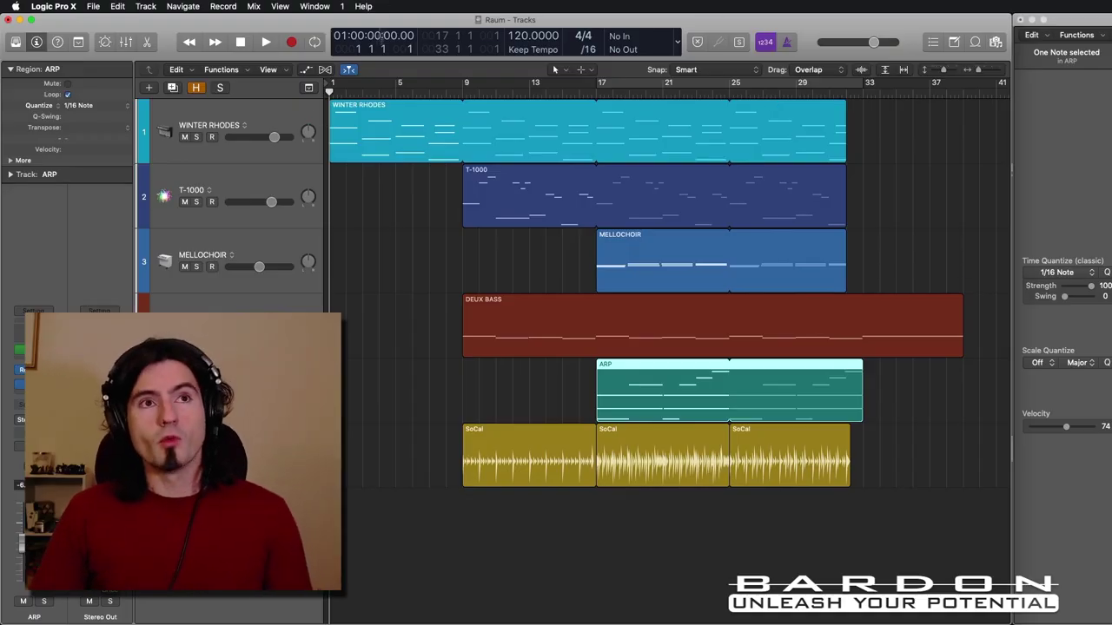
key("Up")
key("Up")
key("Up")
key("Up")
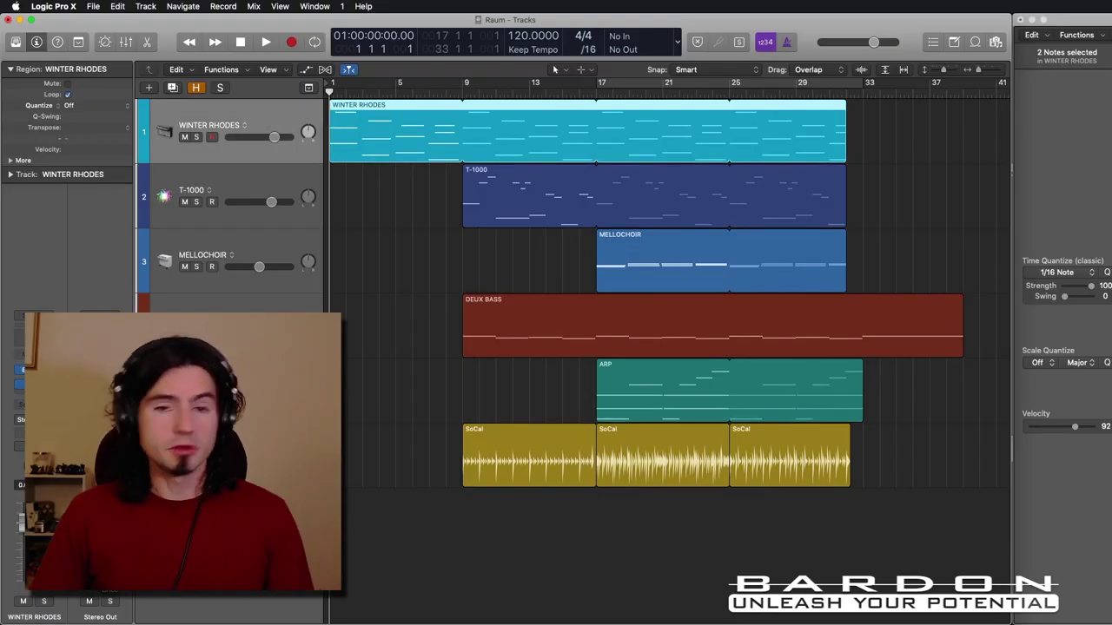
Step: Open the Raum reverb on WINTER RHODES, reposition its window, and solo the track
left_click(26, 384)
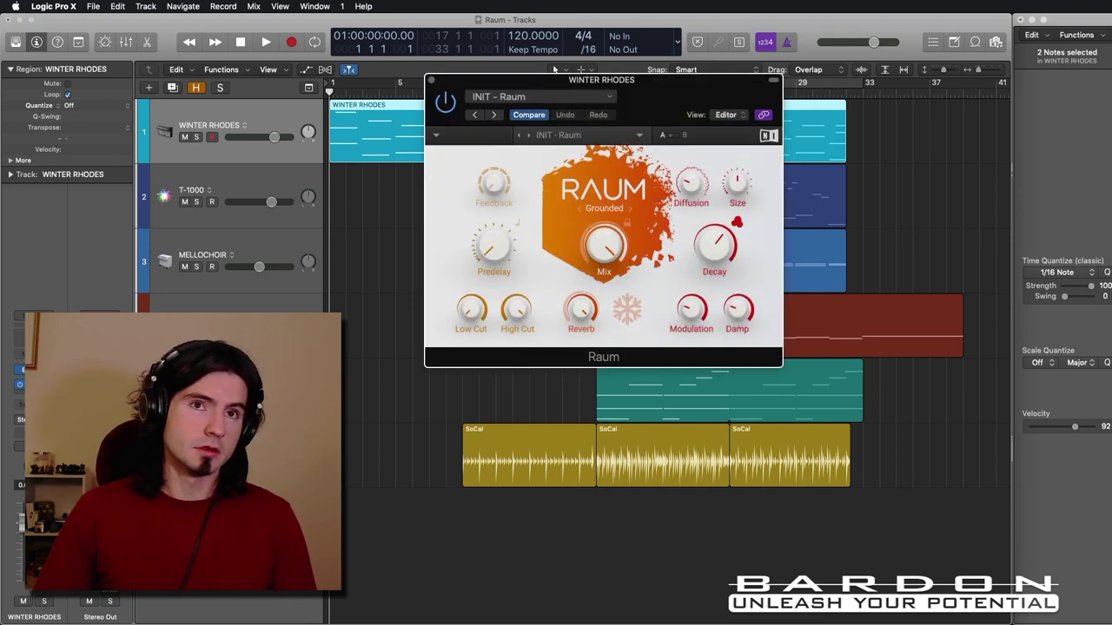
left_click_drag(674, 83, 714, 105)
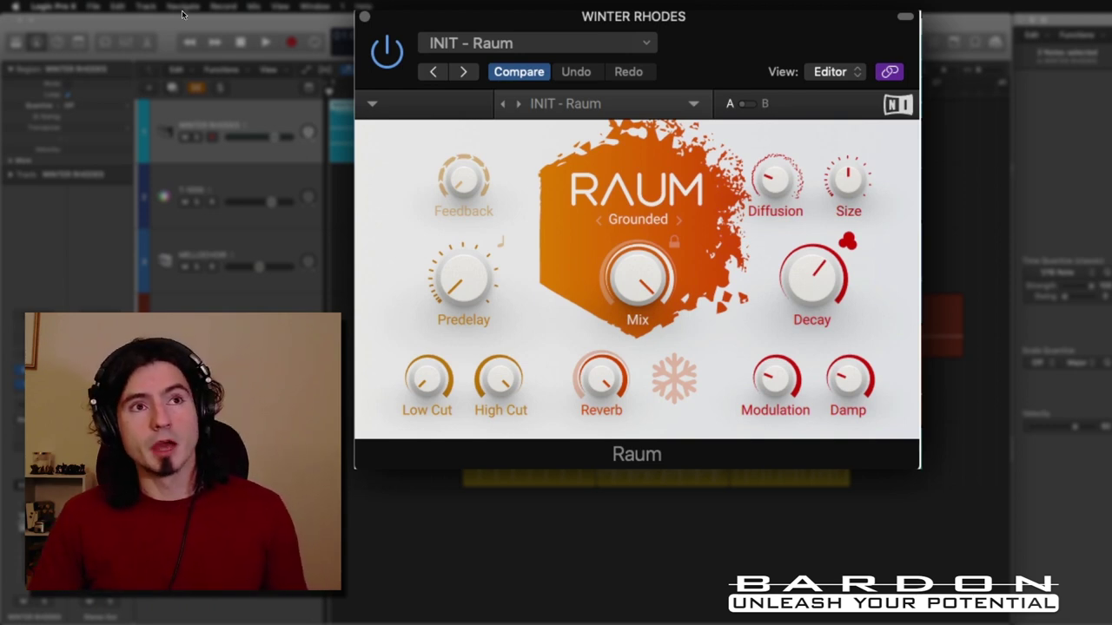
left_click(198, 137)
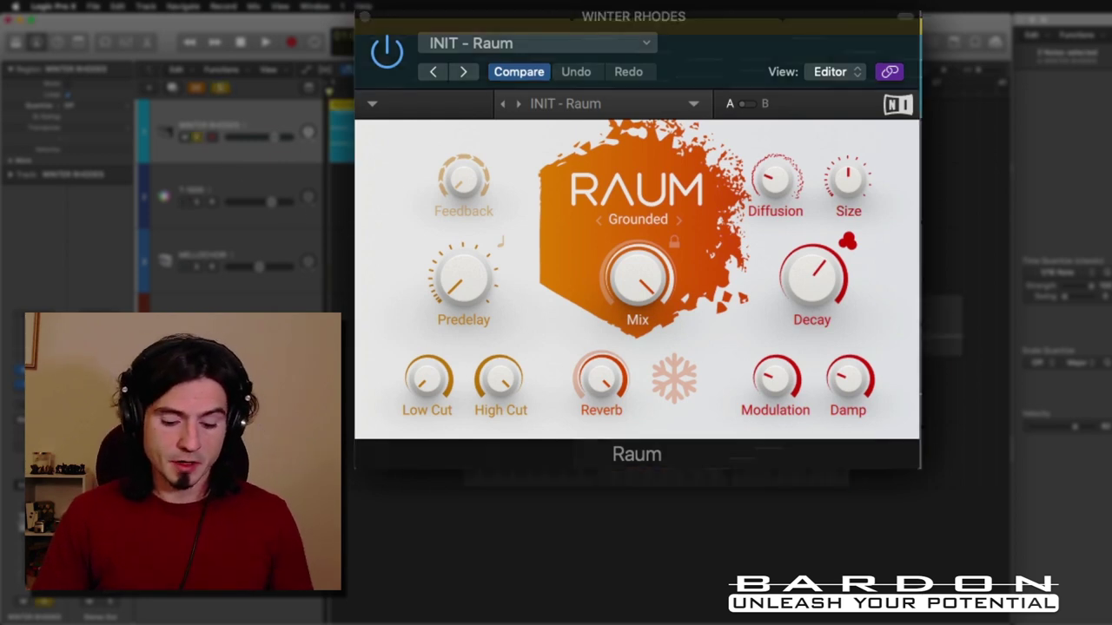
Step: Play the Winter Rhodes part and compare Raum bypassed versus active
key("space")
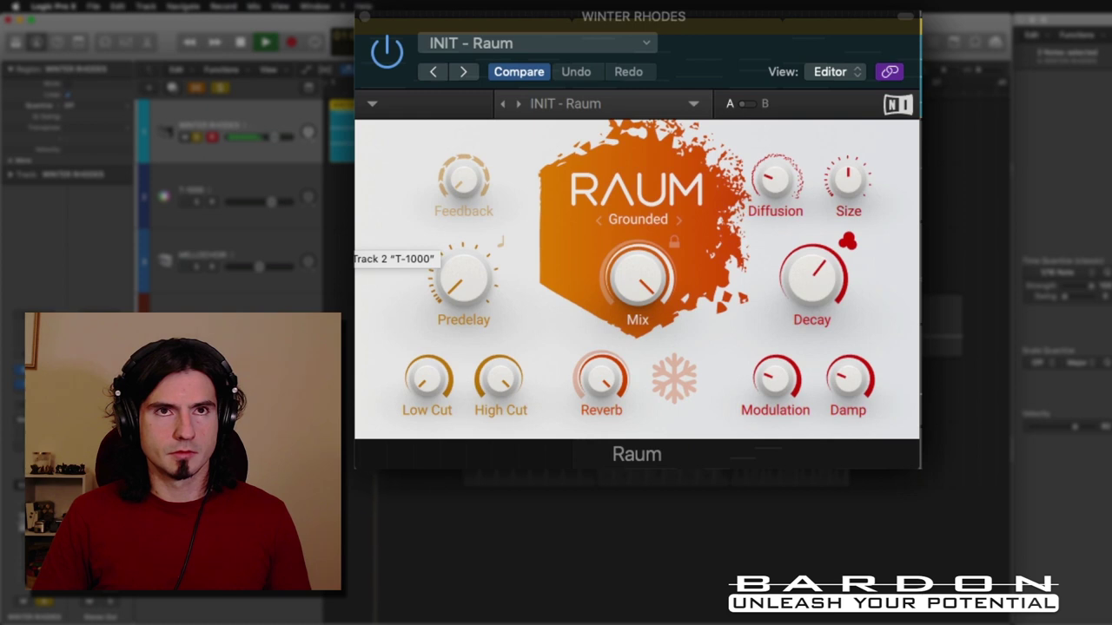
key("space")
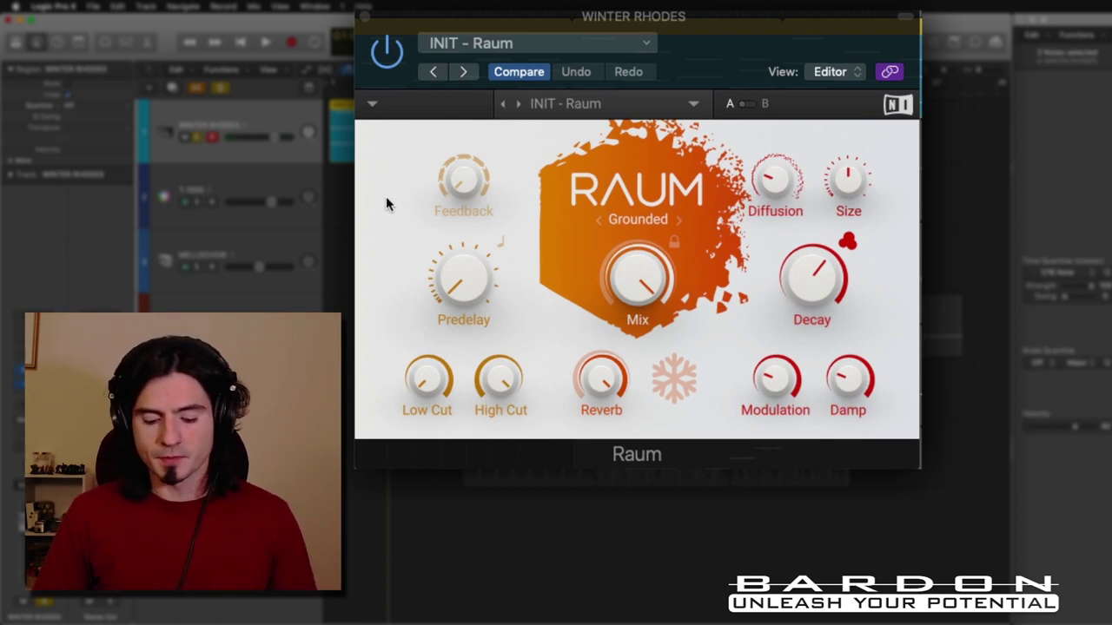
key("space")
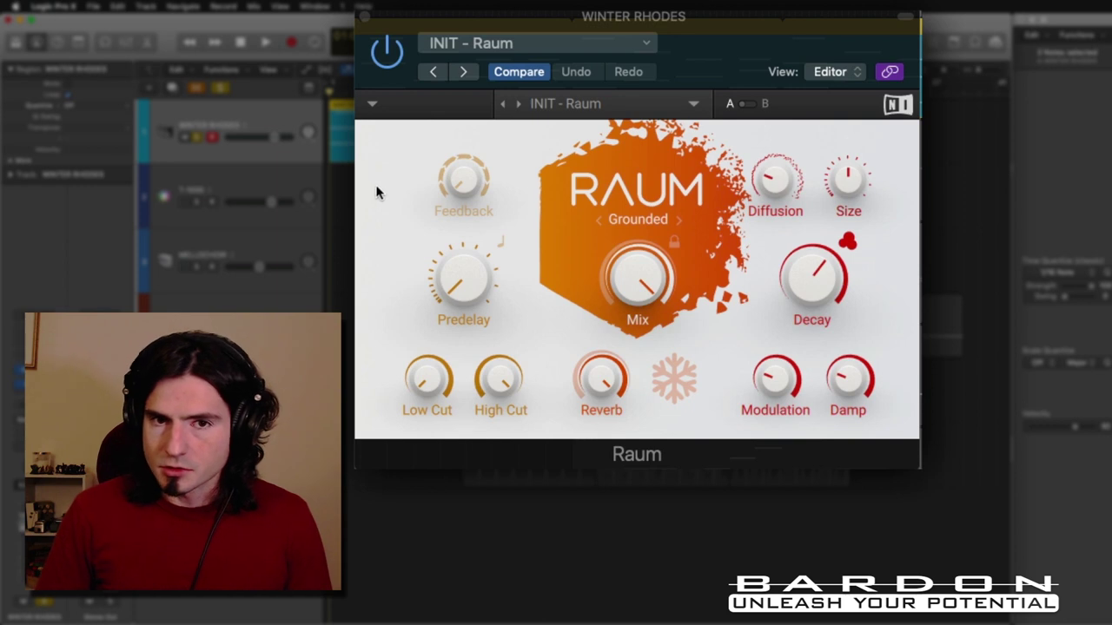
left_click(388, 52)
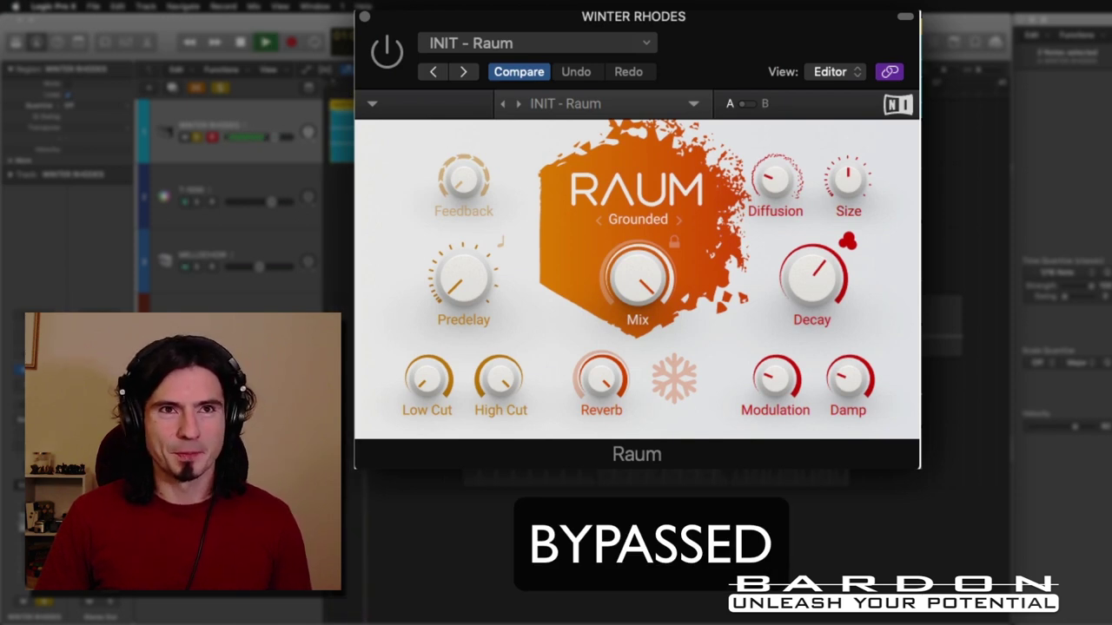
left_click(396, 65)
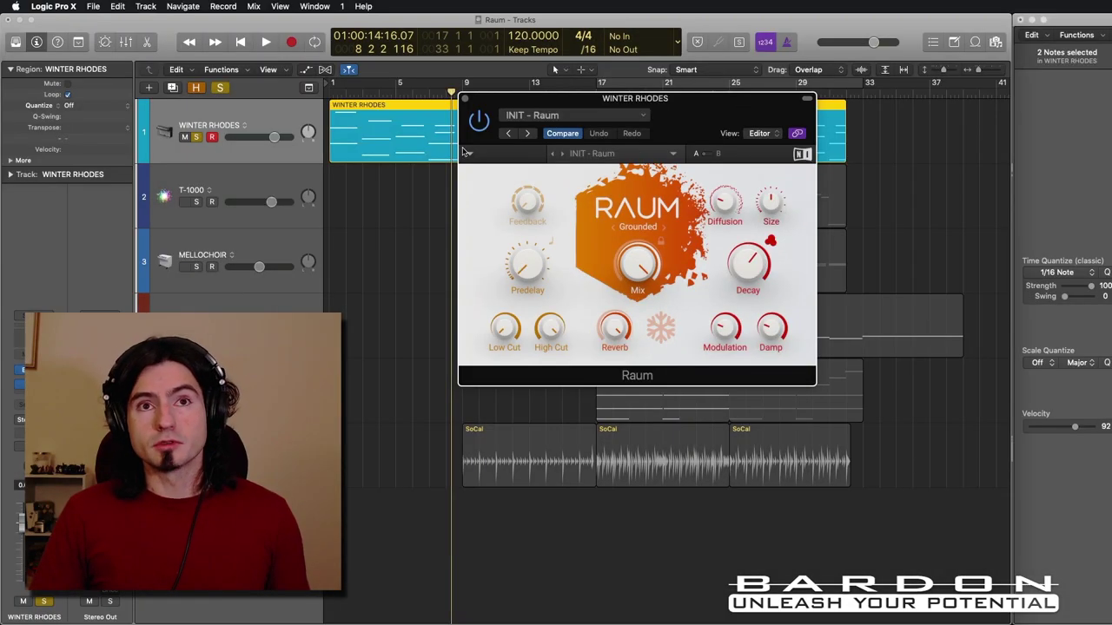
Step: Close Raum, unsolo Winter Rhodes, and show T-1000's Retro Synth in Analog mode
key("super+w")
left_click(196, 137)
left_click(252, 187)
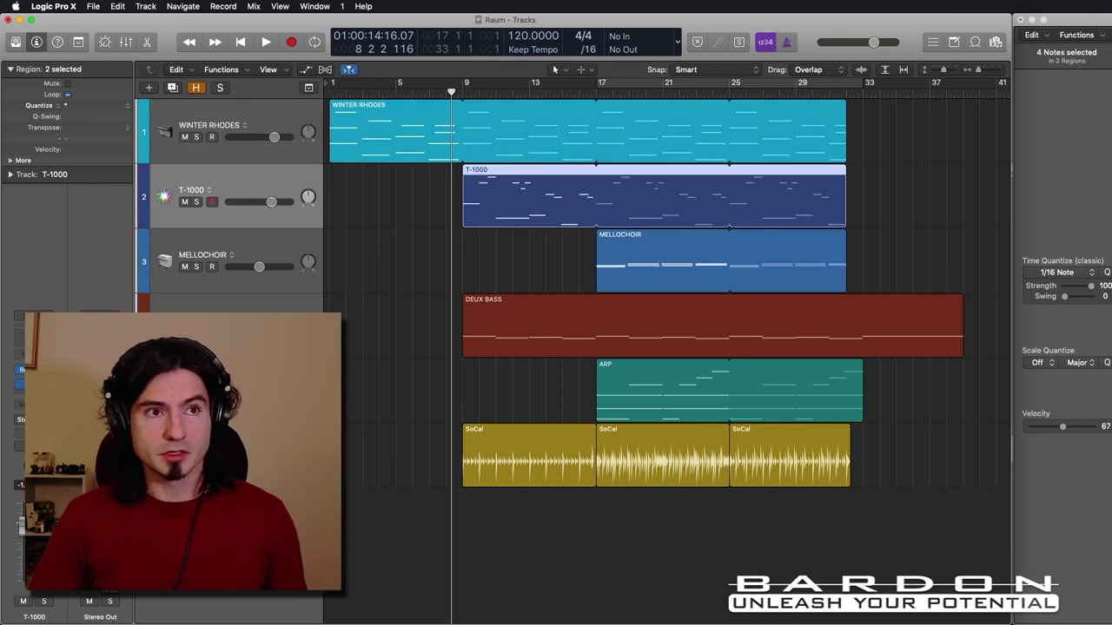
key("v")
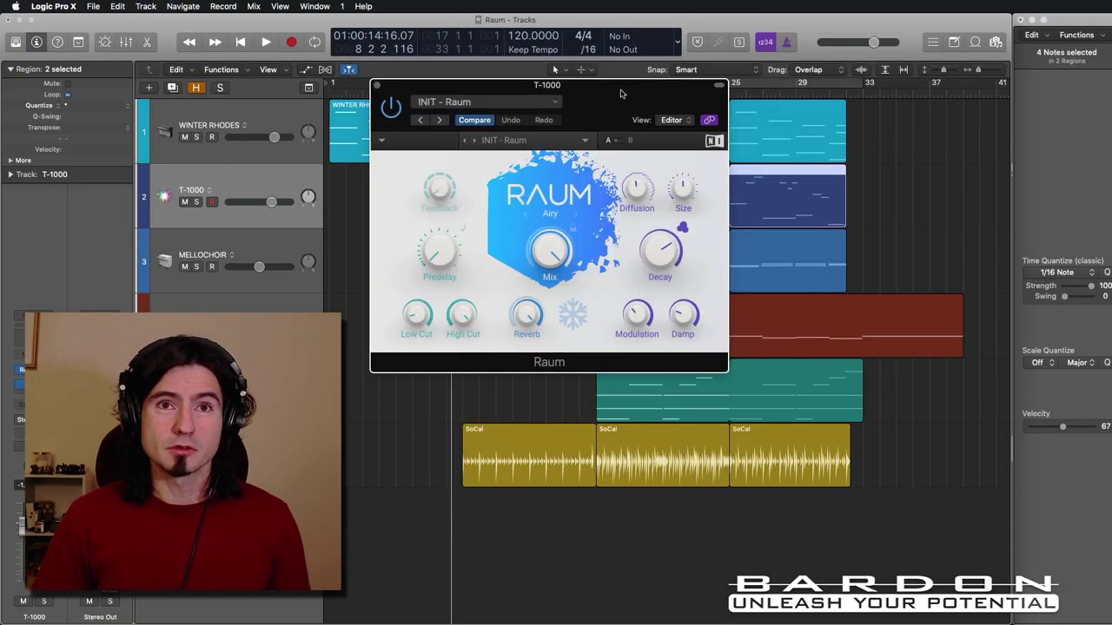
Step: Move the Raum window aside, solo T-1000, and play it briefly
left_click_drag(621, 93, 760, 155)
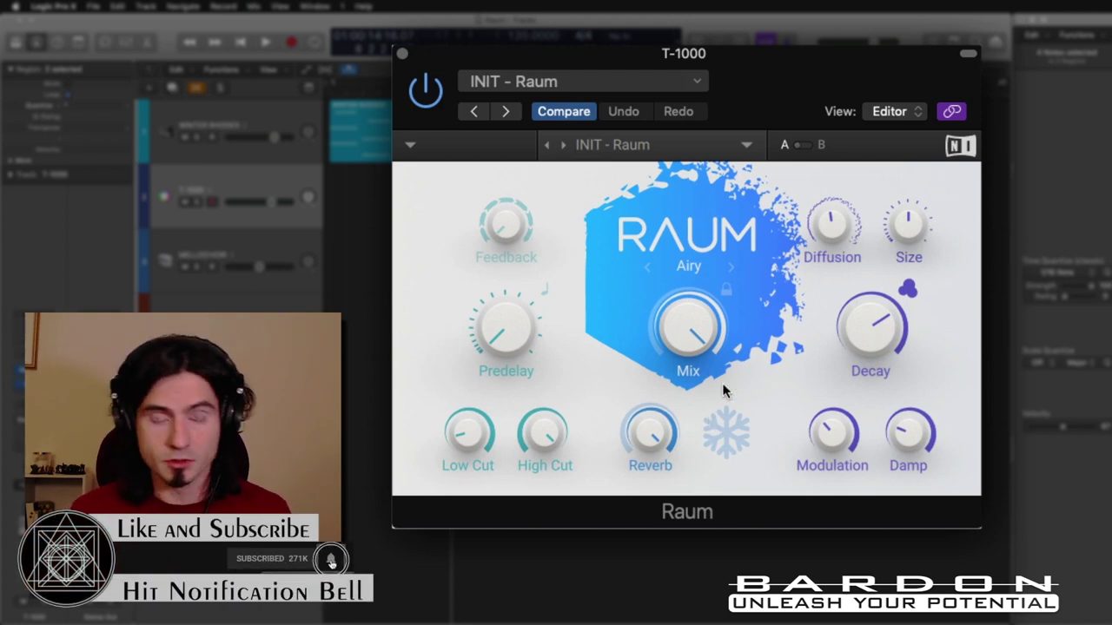
left_click(198, 202)
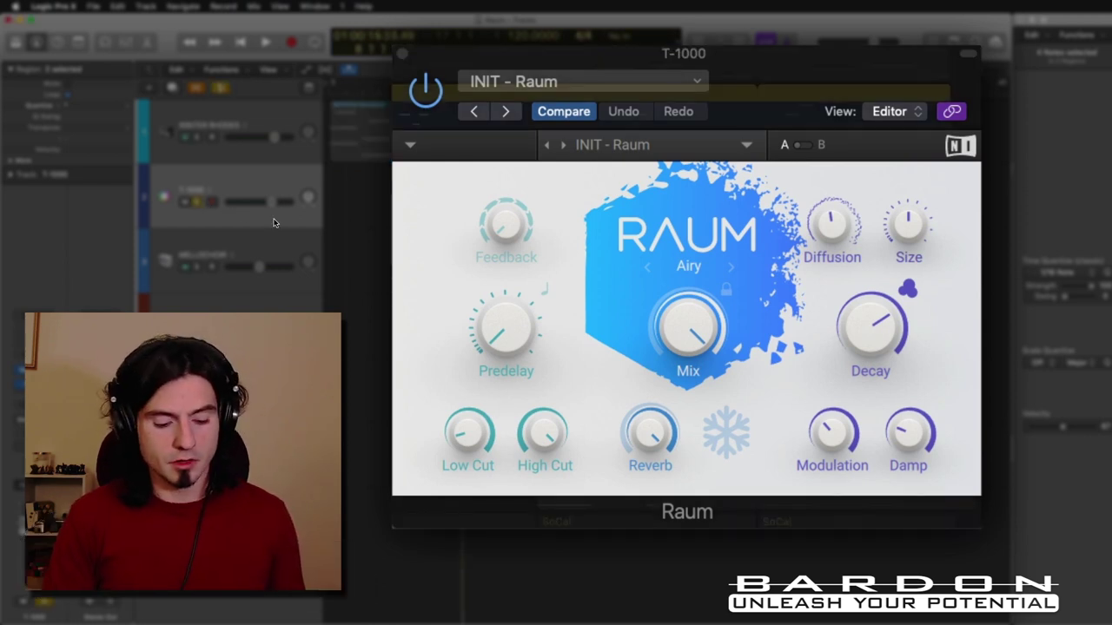
key("space")
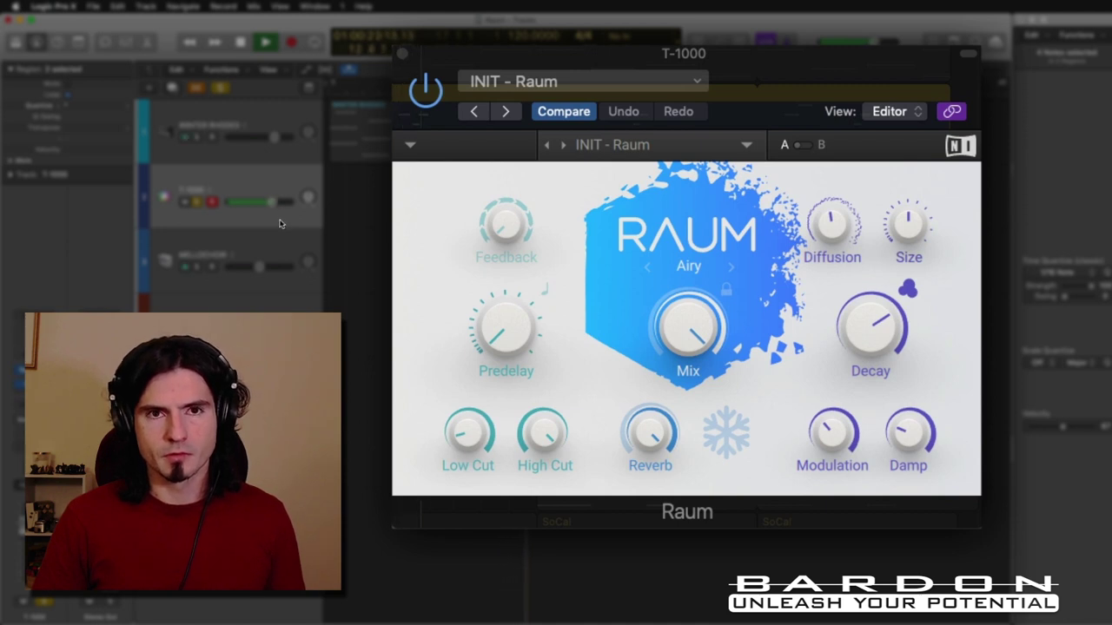
key("space")
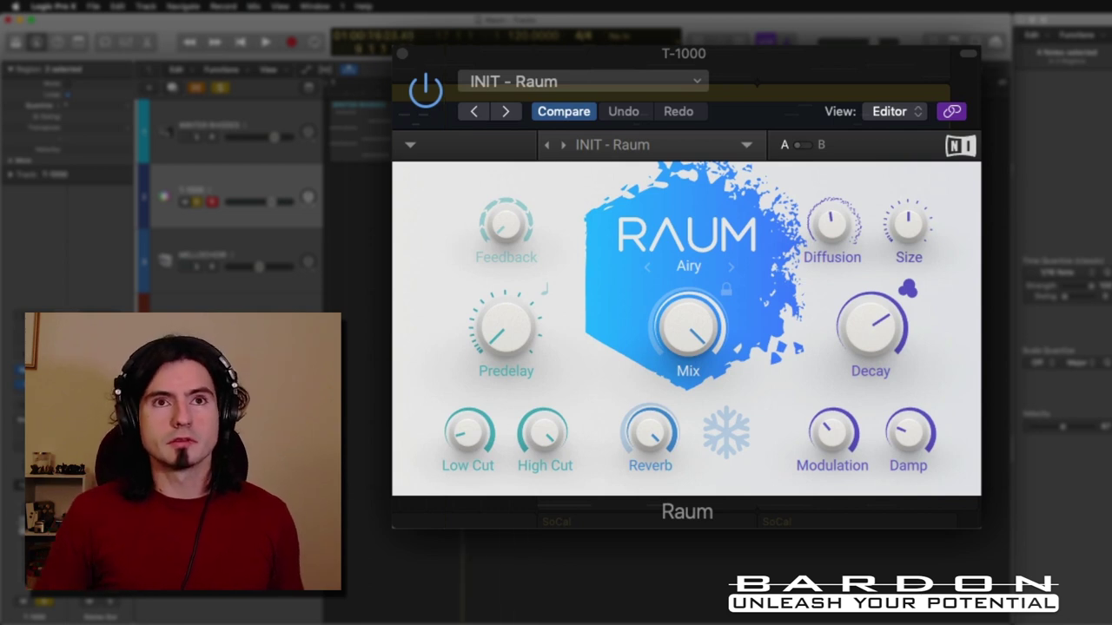
Step: Play T-1000 with its Raum reverb bypassed, then turn the reverb back on
left_click(427, 90)
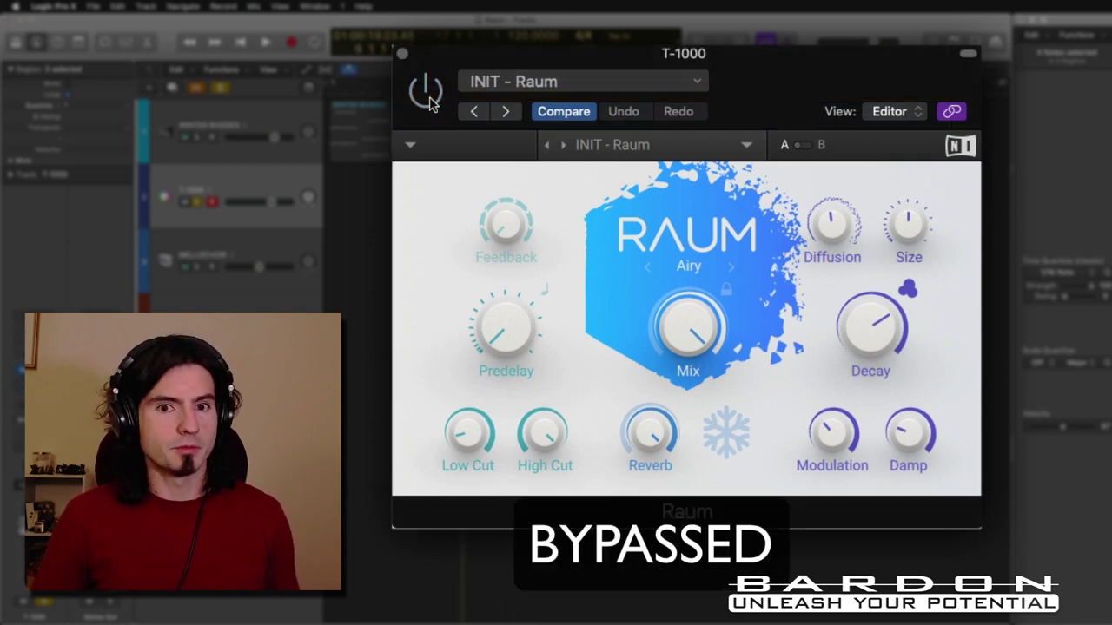
key("space")
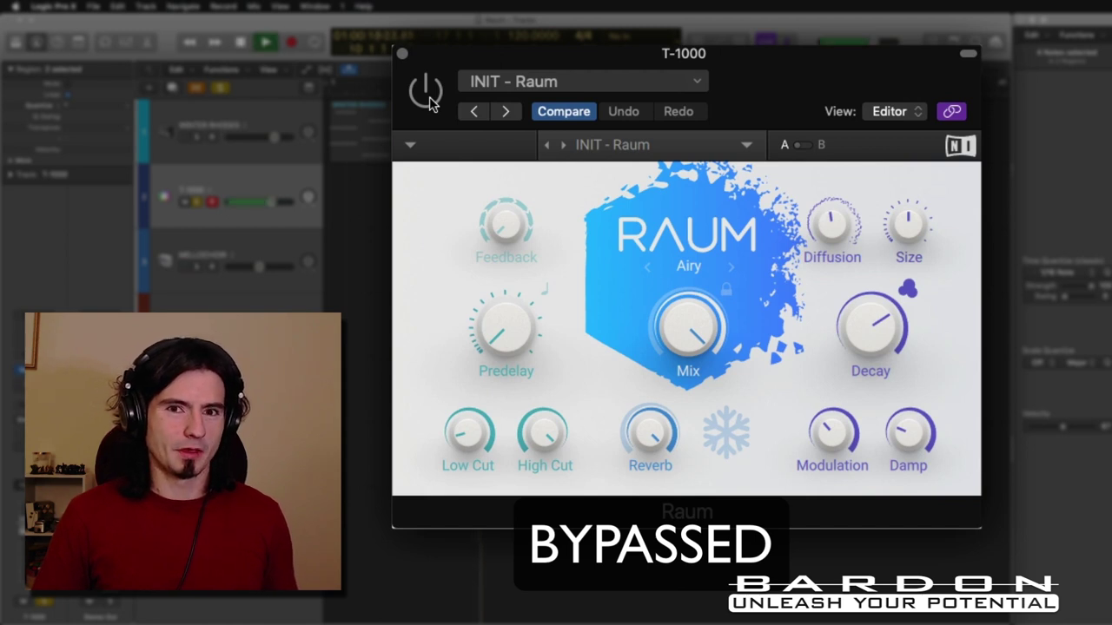
left_click(426, 92)
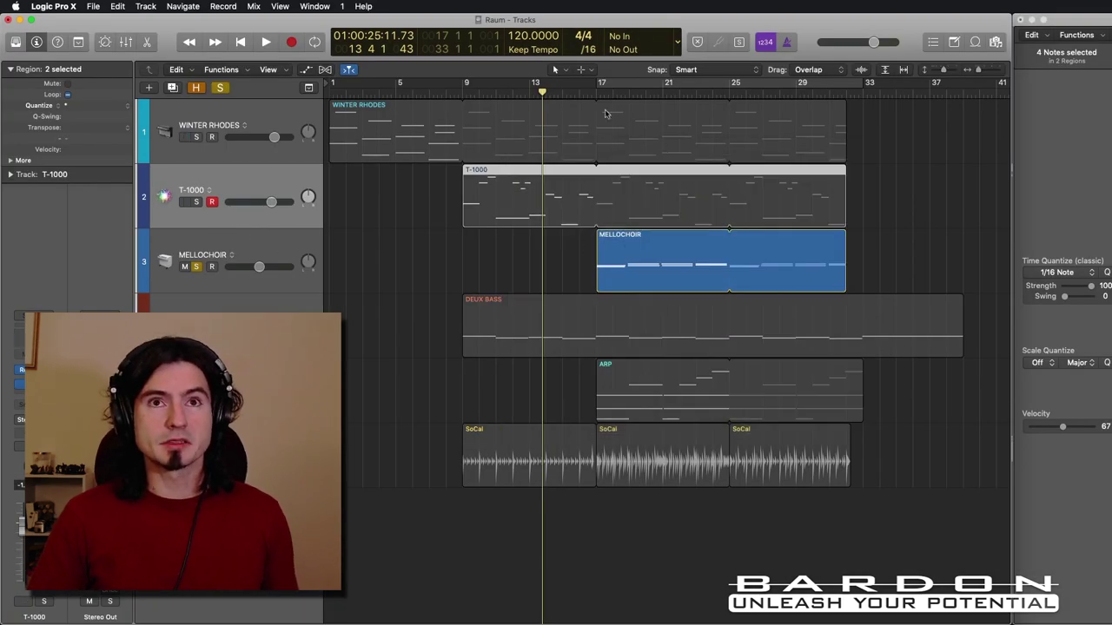
Step: Set the playhead to bar 17 and display MELLOCHOIR's Raum reverb on the Vocal Echoes preset
left_click(595, 96)
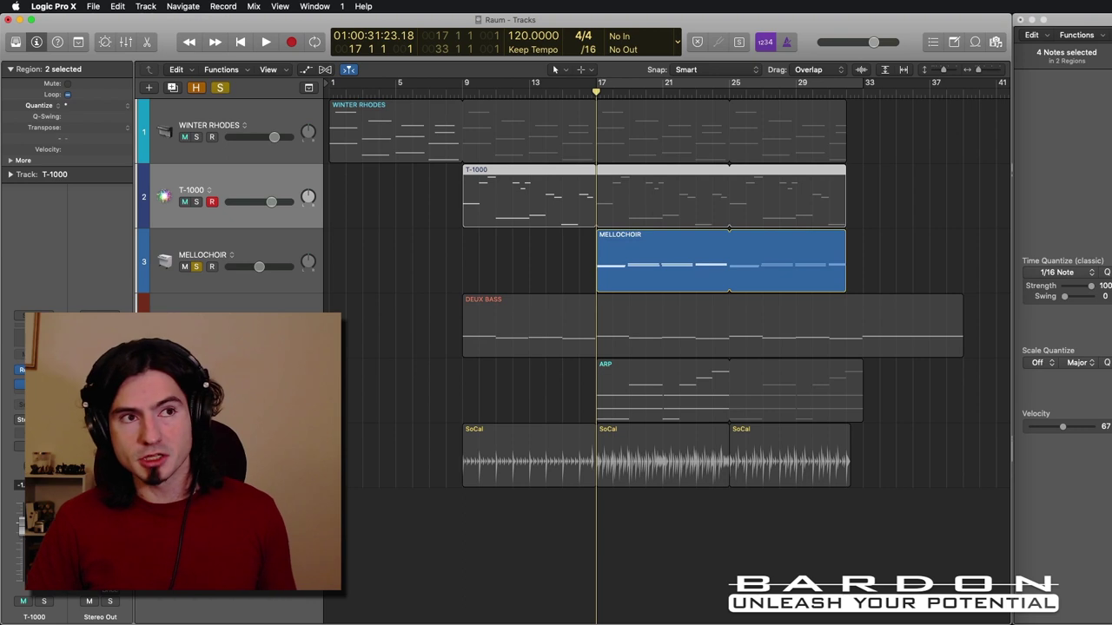
key("v")
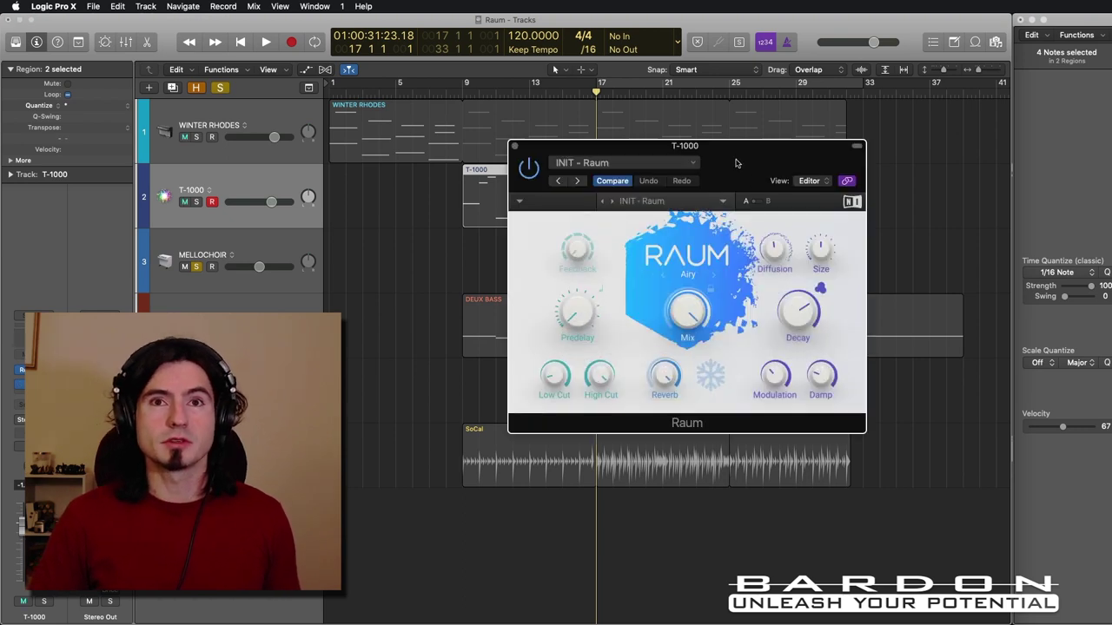
left_click(265, 246)
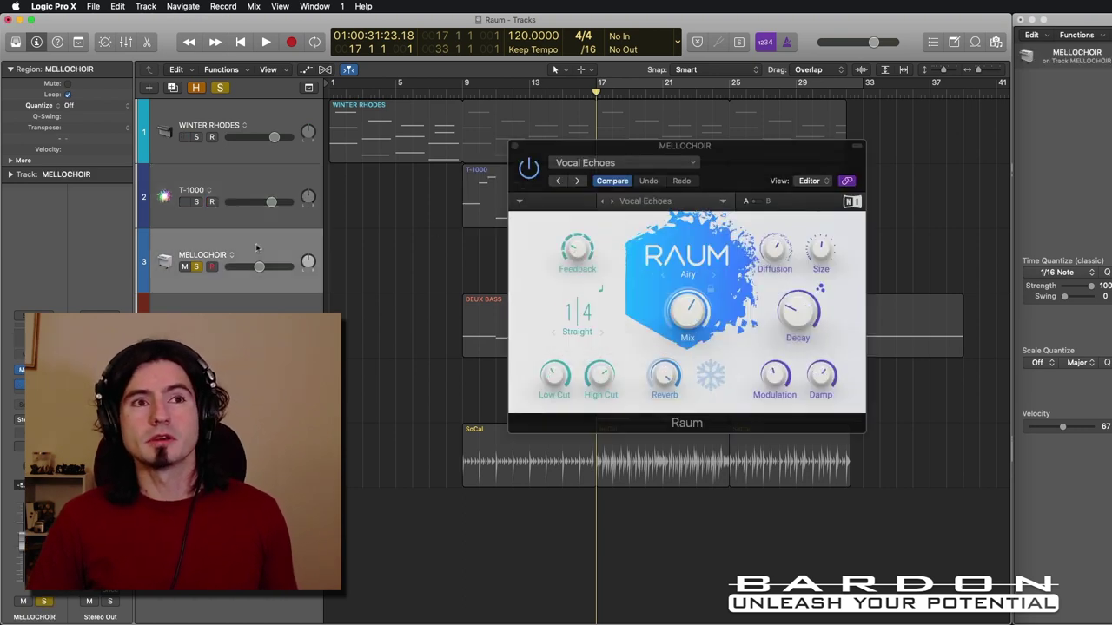
left_click_drag(749, 162, 794, 154)
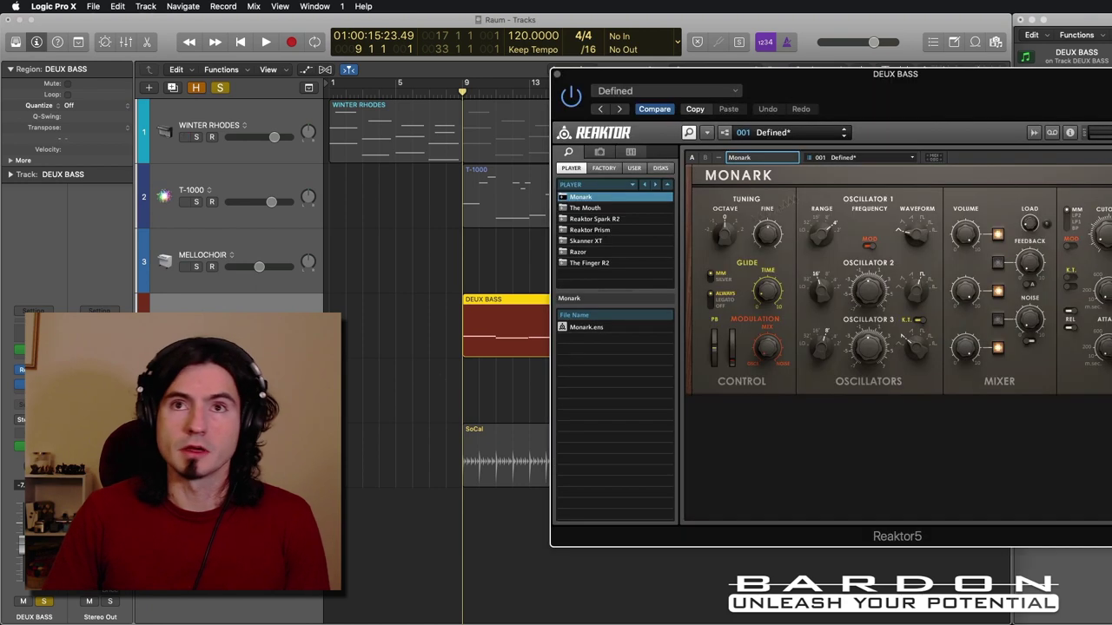
Step: Shift the Reaktor window left and place Deux Bass's Raum window, INIT in Cosmic mode
left_click_drag(914, 97, 787, 87)
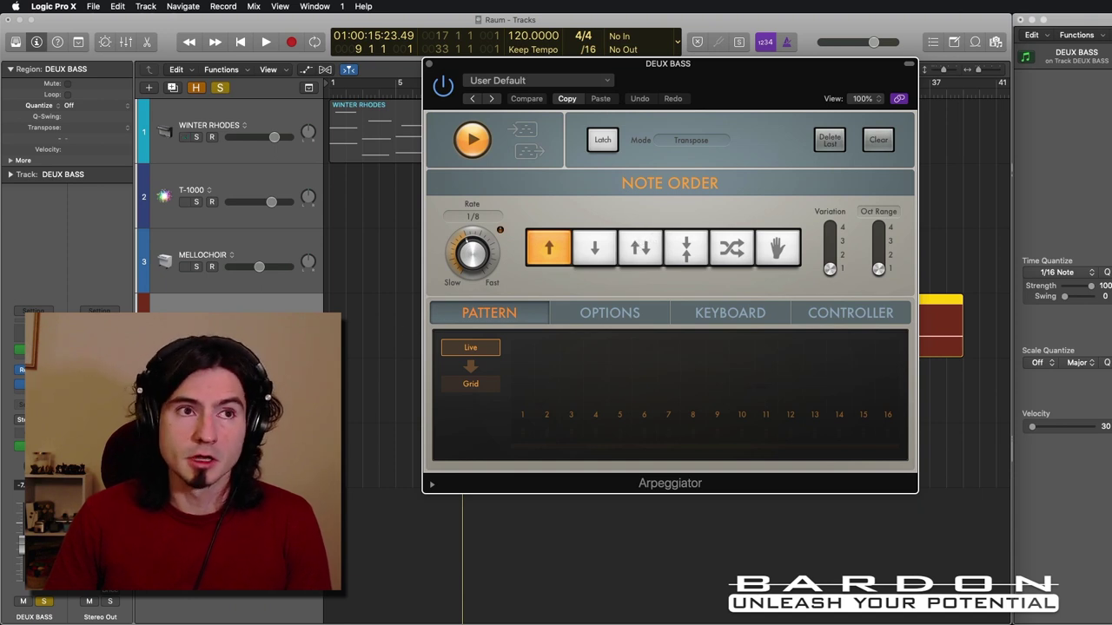
left_click_drag(657, 78, 811, 140)
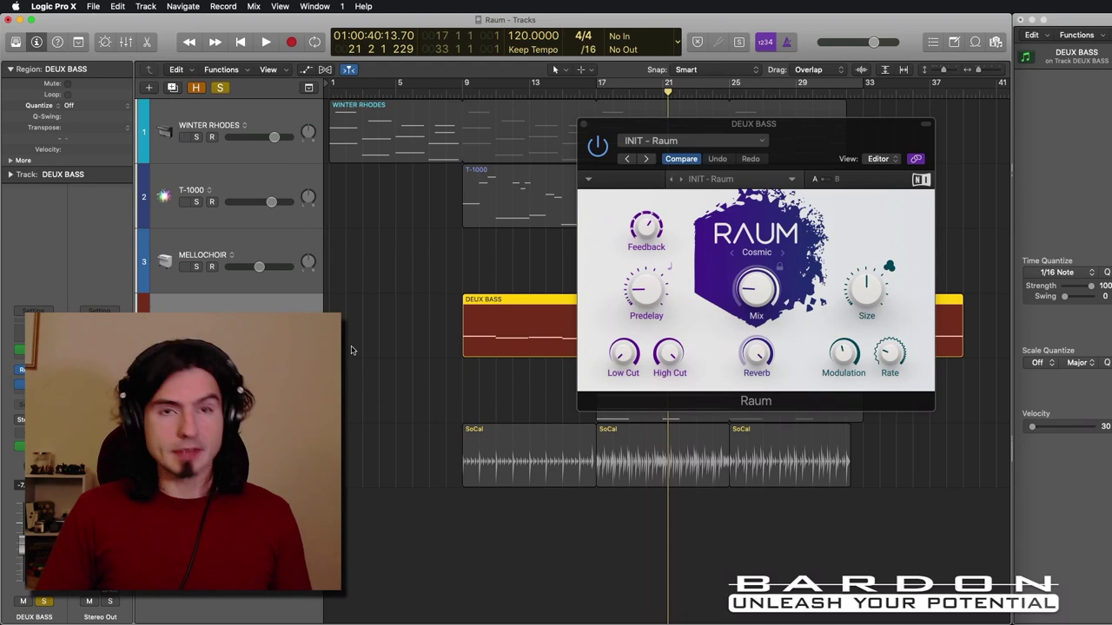
Step: Close the Raum window, select the ARP region, and return the playhead to bar 17
key("Down")
key("super+w")
left_click(560, 375)
left_click(673, 396)
key("comma")
key("comma")
key("comma")
key("comma")
key("comma")
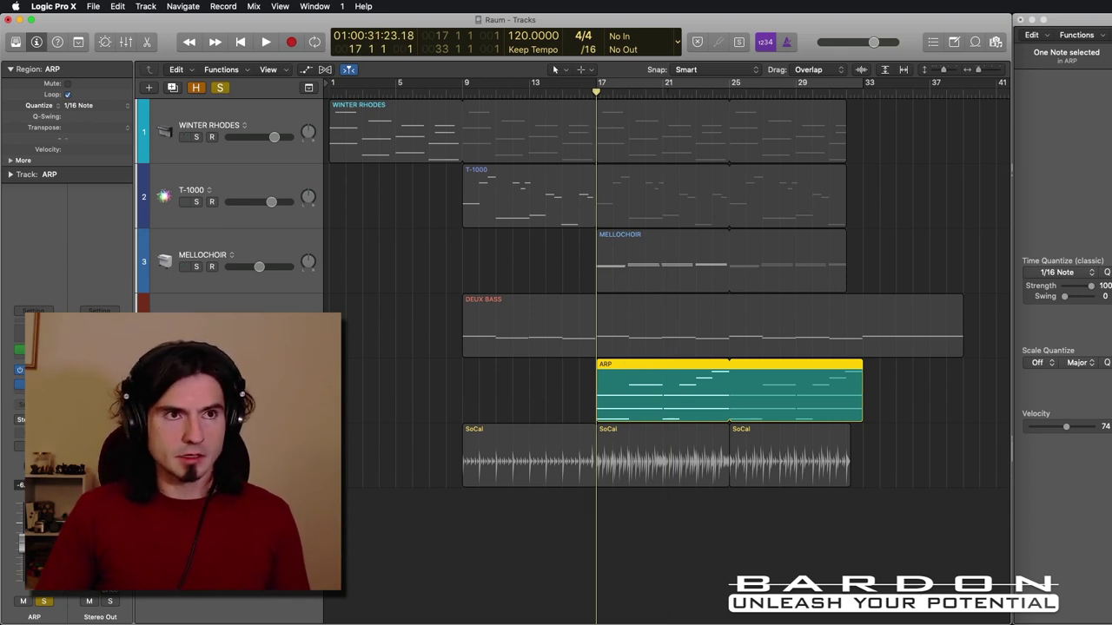
Step: Show ARP's Retro Synth, position its Raum window (Cosmic, 4|16 Straight), and bypass the reverb
key("v")
left_click_drag(875, 158, 726, 128)
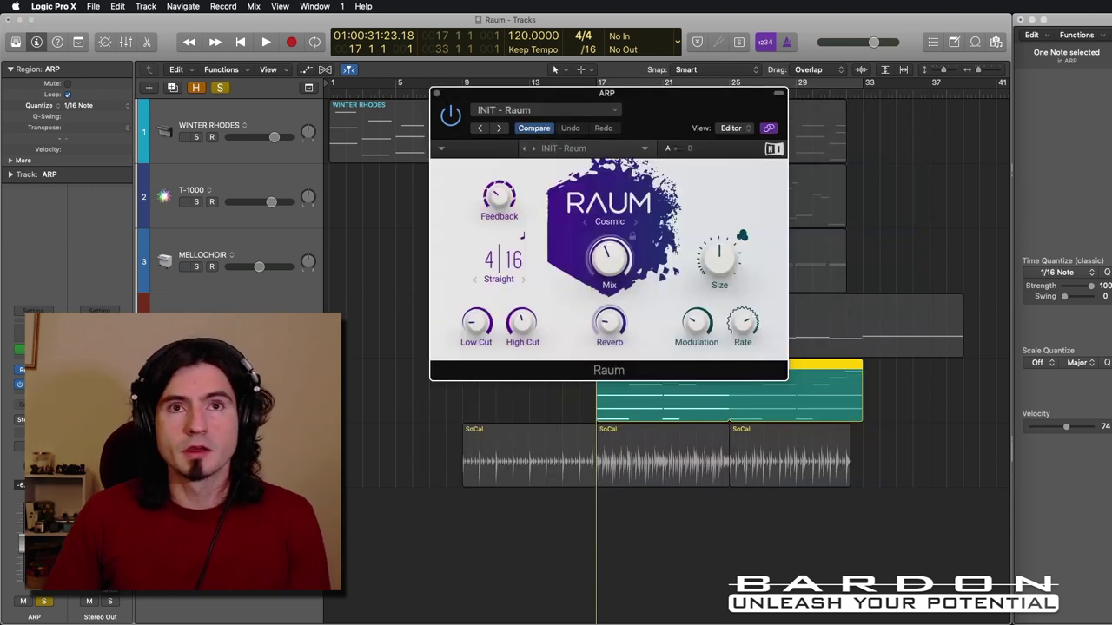
left_click_drag(650, 100, 758, 159)
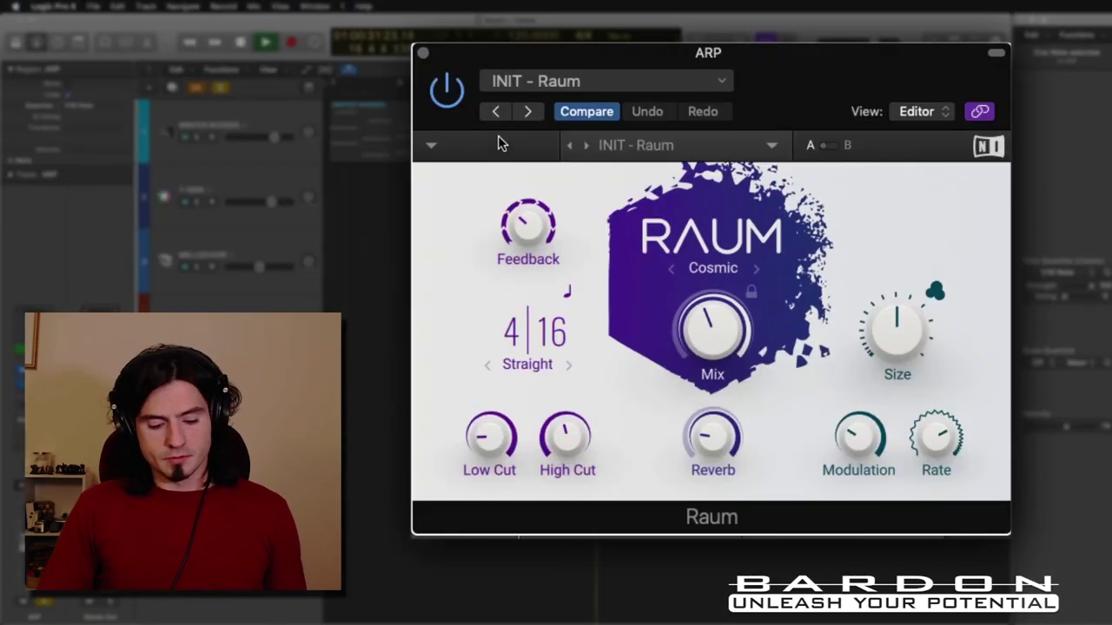
left_click(454, 93)
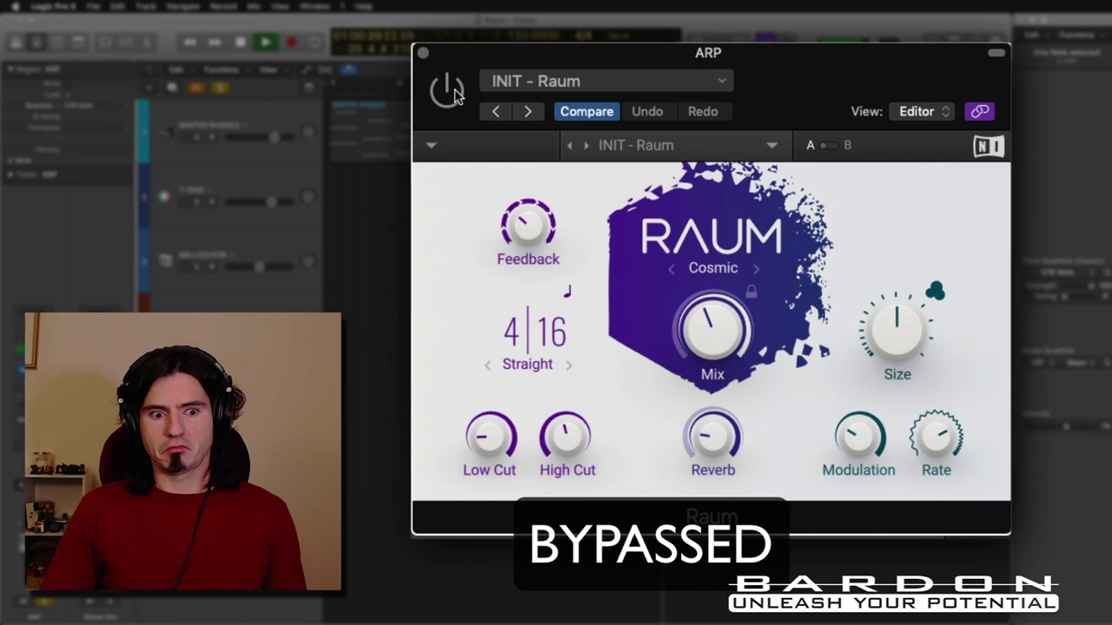